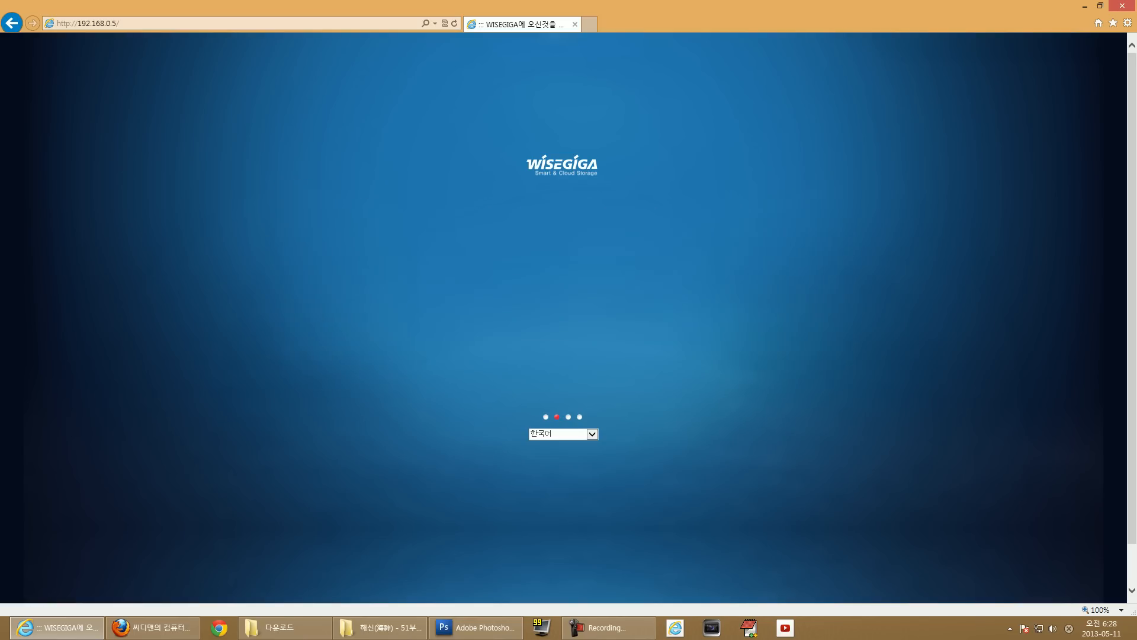
# Log in to the NAS admin page as root, revealing and correcting the typed password before submitting.
pyautogui.click(642, 279)
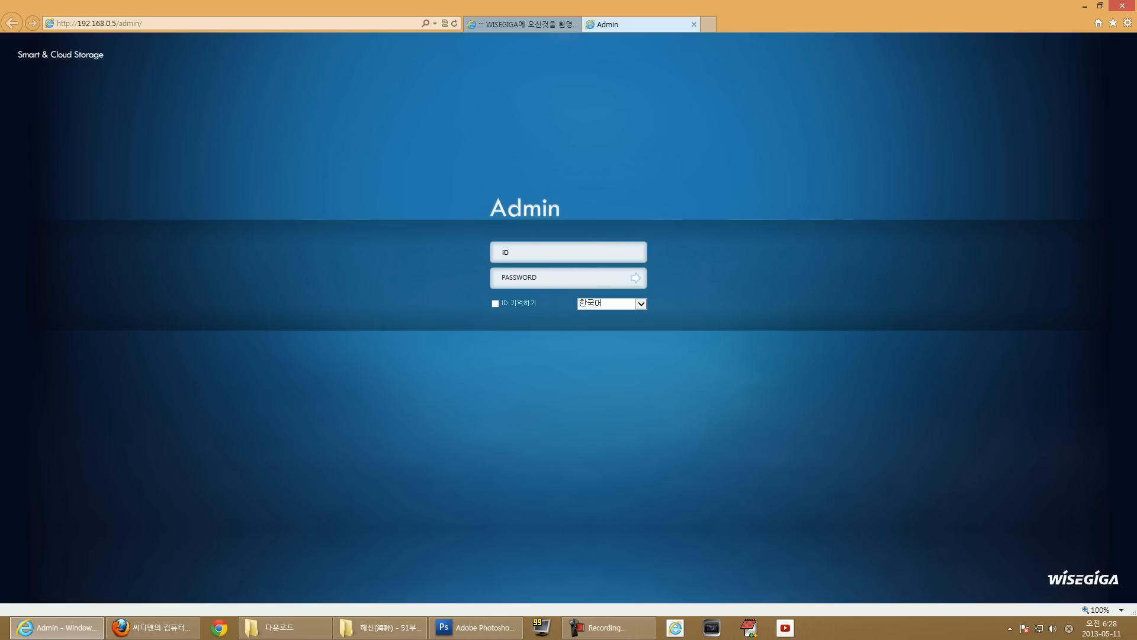
pyautogui.click(539, 253)
pyautogui.write('root')
pyautogui.press('Tab')
pyautogui.write('•••••••••')
pyautogui.click(616, 278)
pyautogui.press('BackSpace')
pyautogui.click(616, 278)
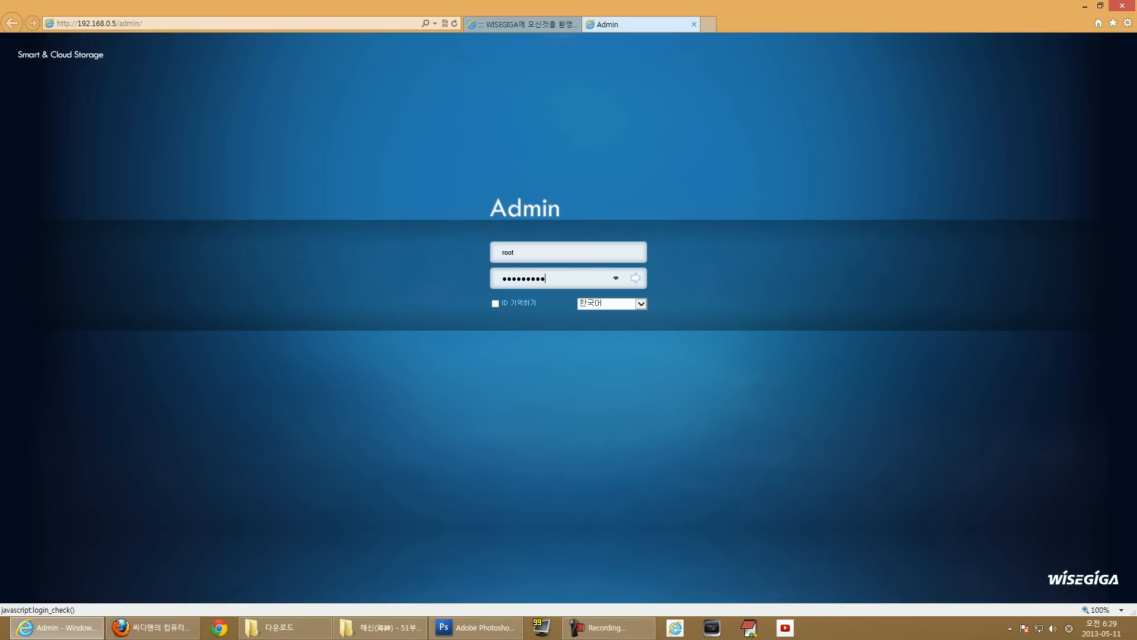
pyautogui.press('Return')
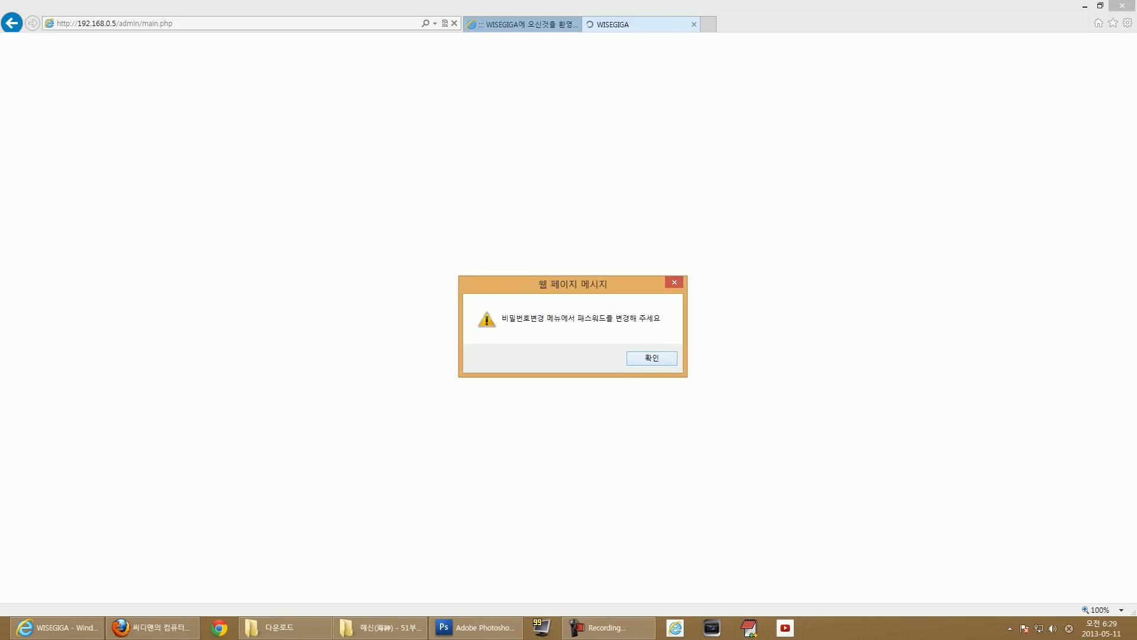
# Dismiss the default-password warning and close the password change window without saving a new password.
pyautogui.press('Return')
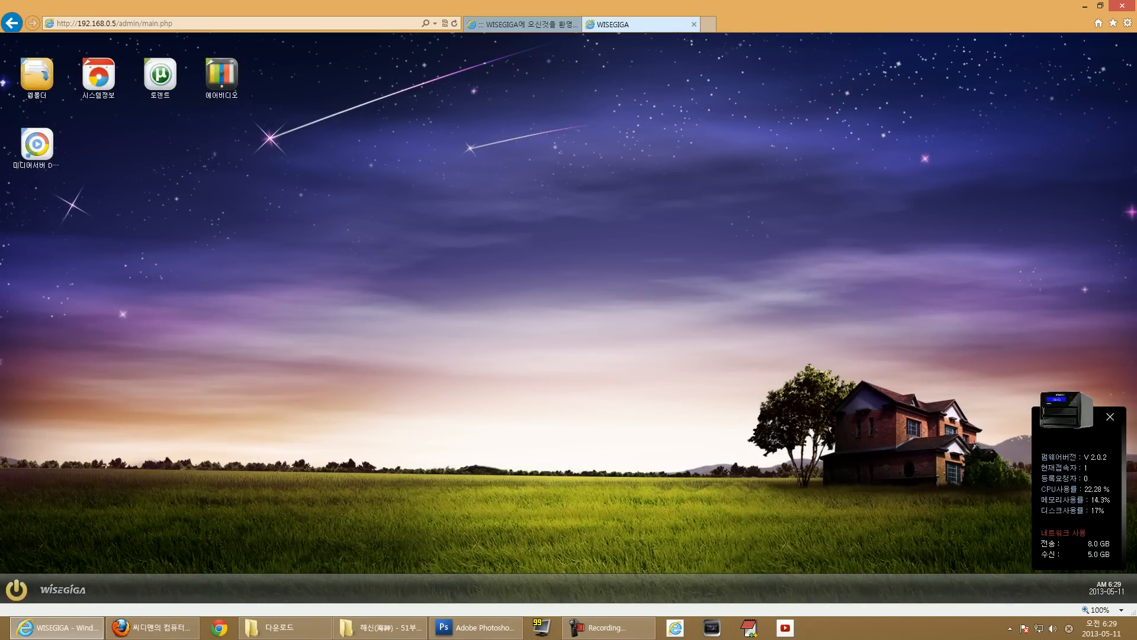
pyautogui.moveTo(89, 183); pyautogui.dragTo(45, 89)
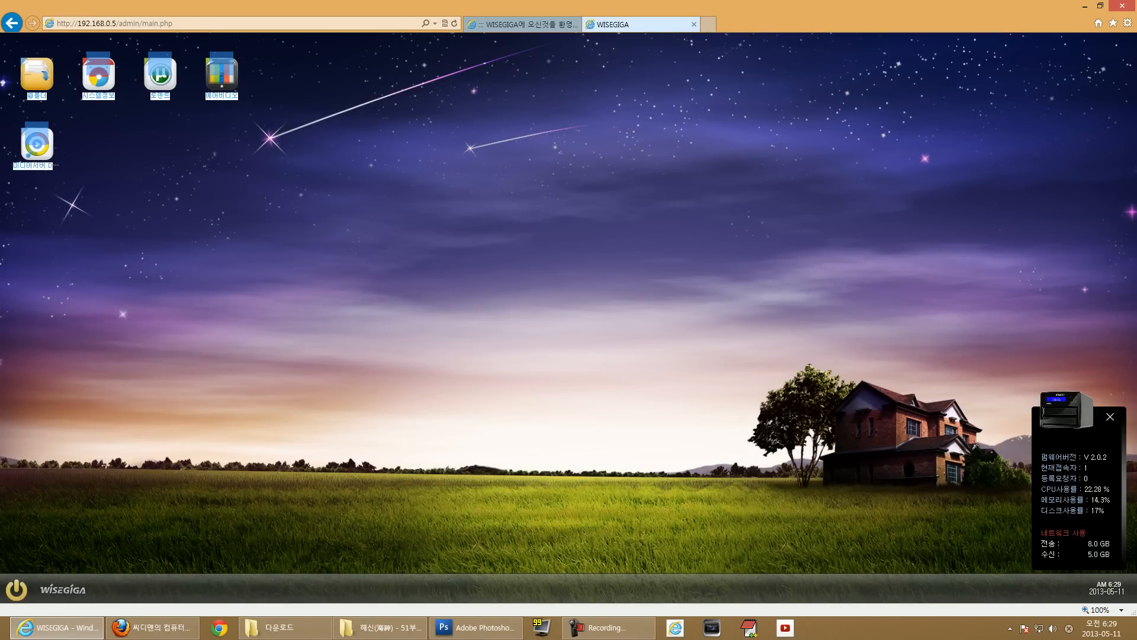
pyautogui.click(89, 125)
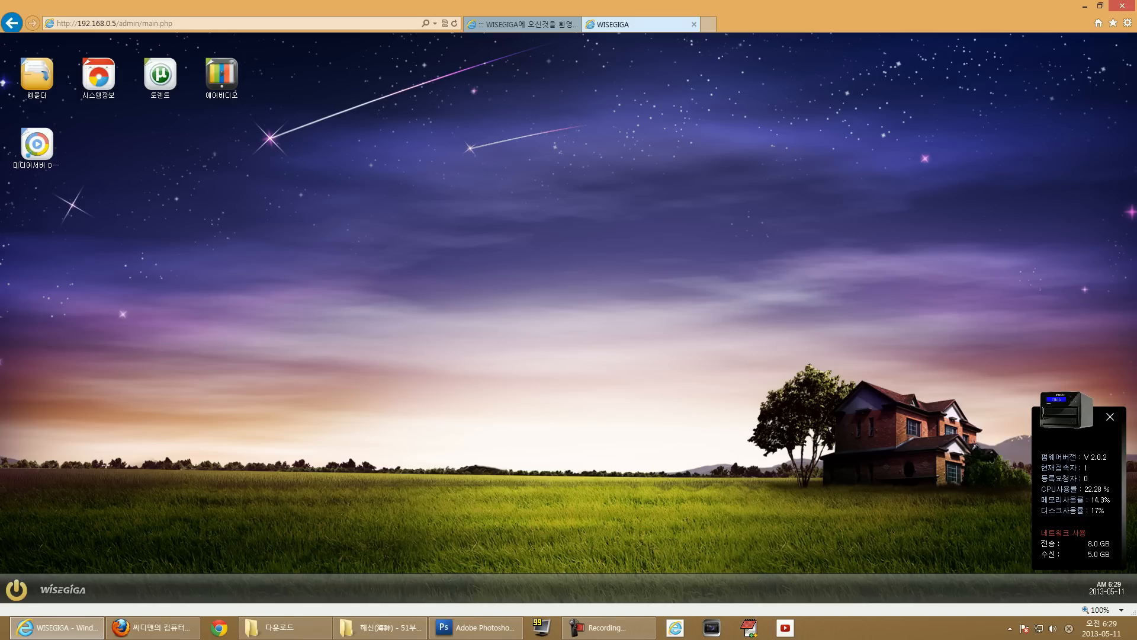
pyautogui.click(16, 589)
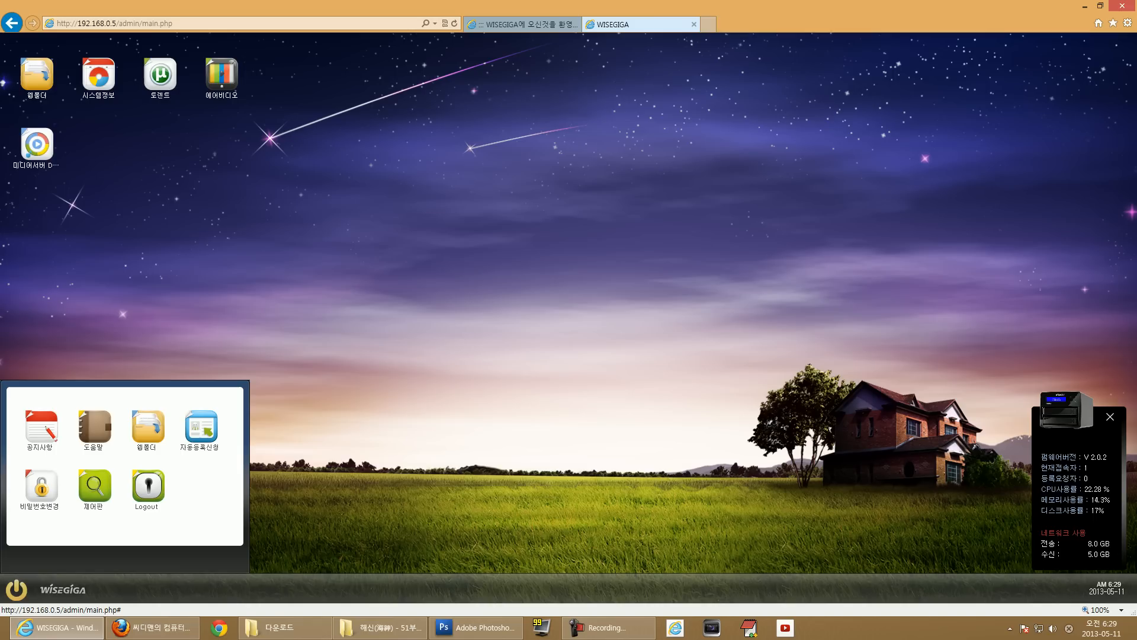
pyautogui.click(42, 487)
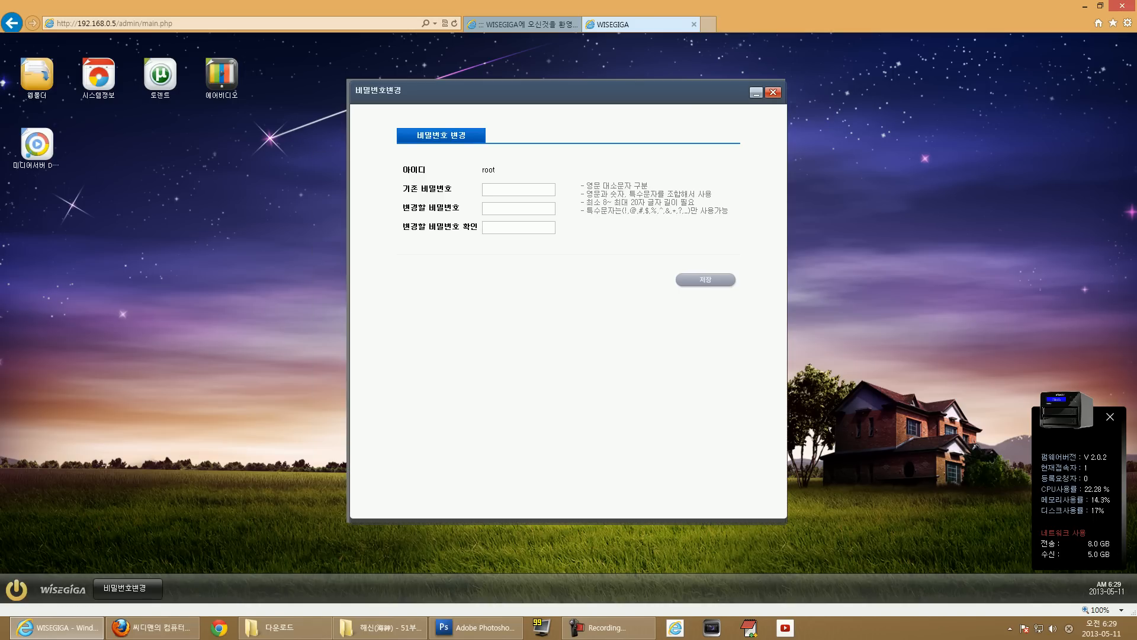
pyautogui.write('******')
pyautogui.click(549, 190)
pyautogui.click(773, 92)
# Open the control panel from the Start panel and reposition its window.
pyautogui.click(17, 590)
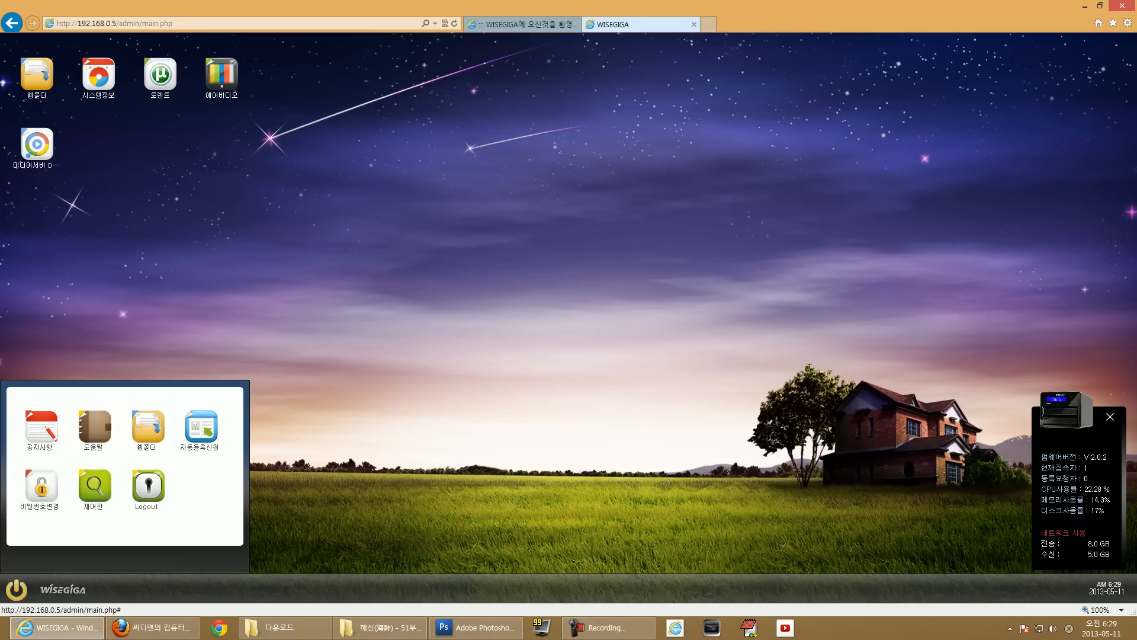
pyautogui.click(95, 486)
pyautogui.moveTo(504, 76); pyautogui.dragTo(560, 63)
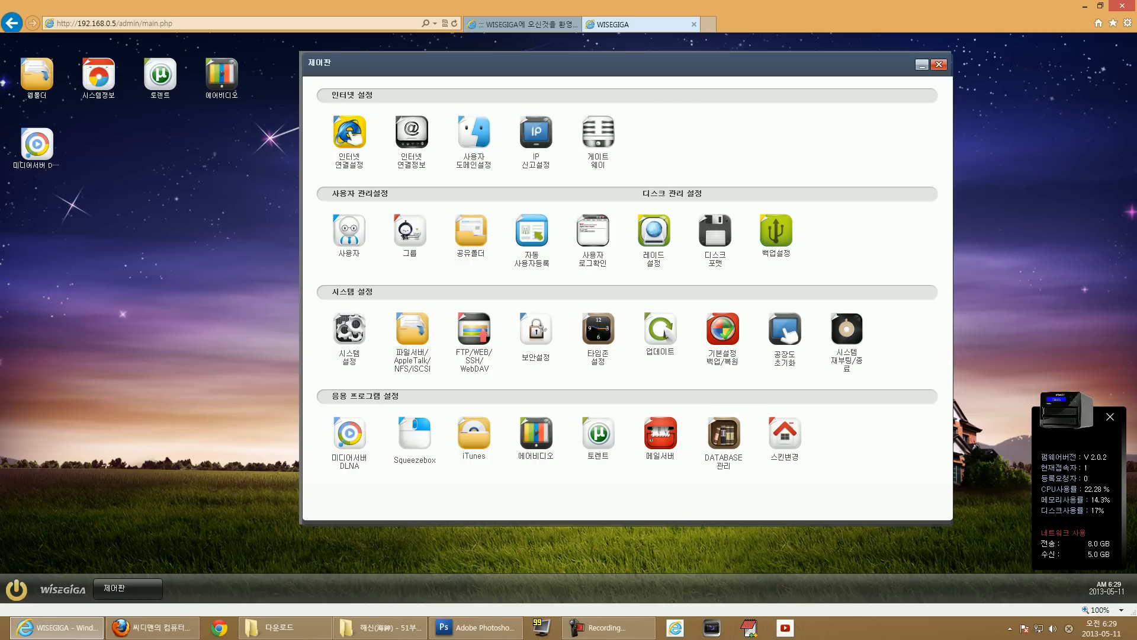
# Review the internet connection settings and connection information, then bring up user domain settings.
pyautogui.click(350, 142)
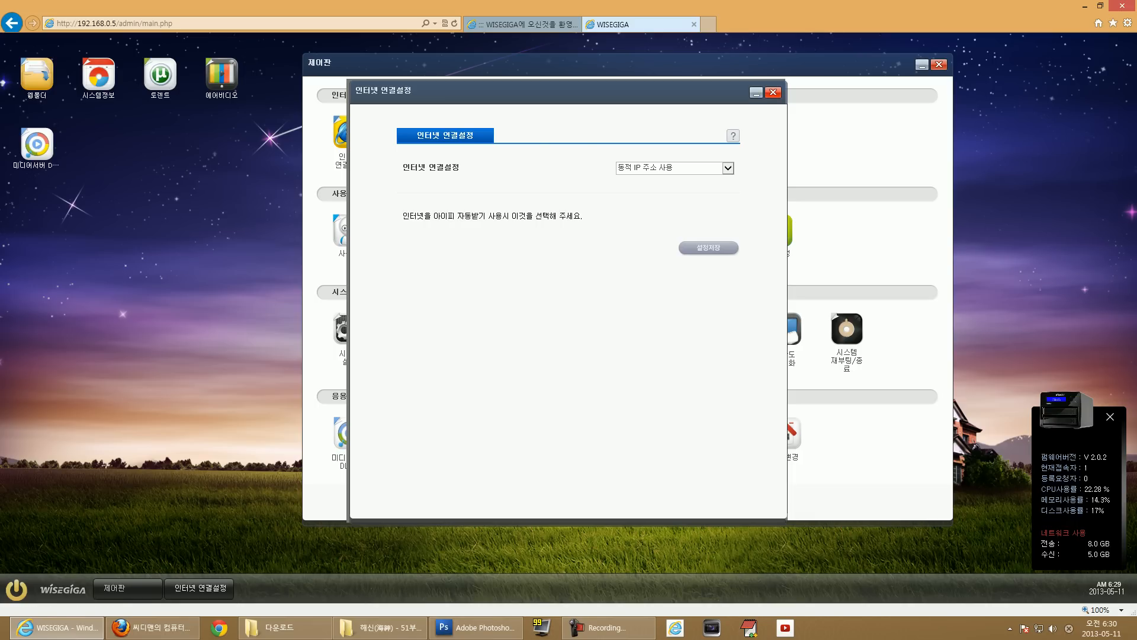
pyautogui.click(773, 92)
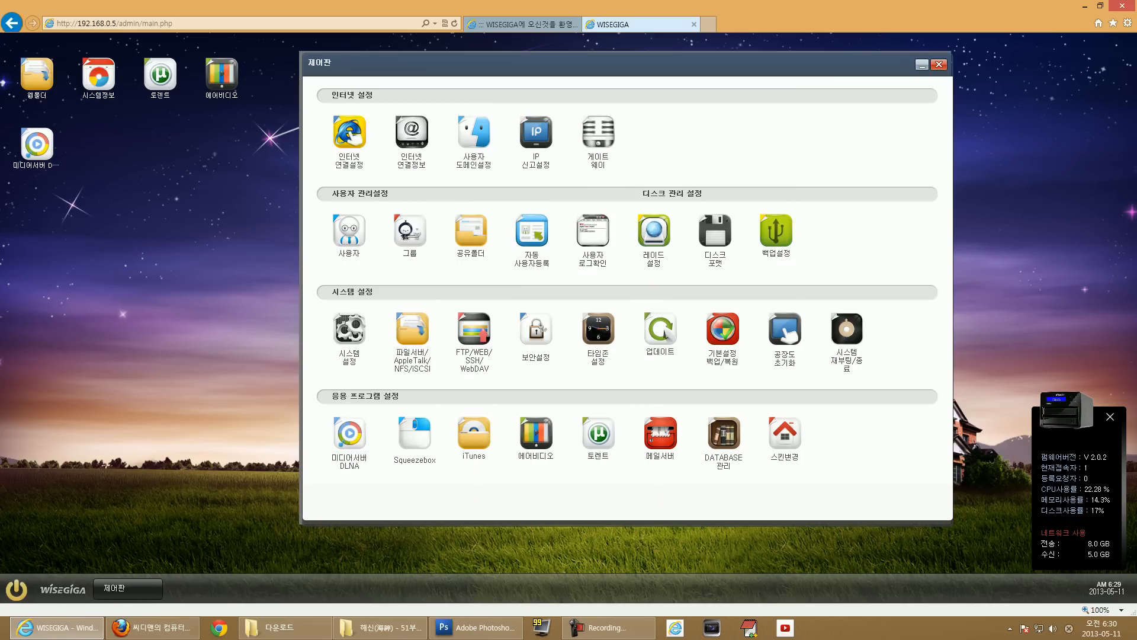
pyautogui.click(411, 134)
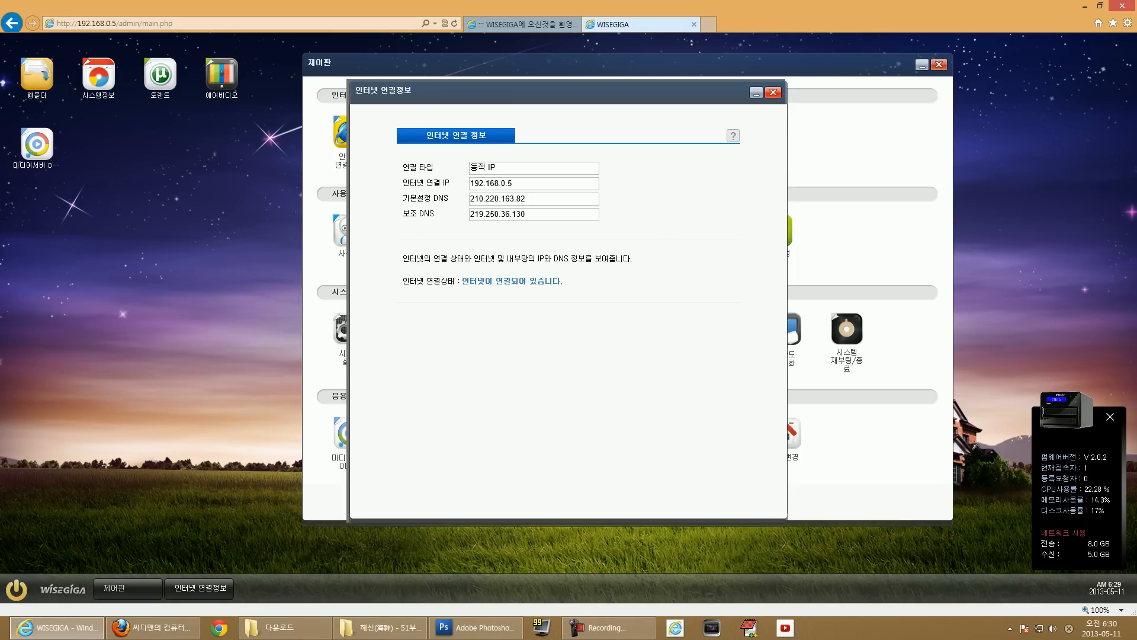
pyautogui.click(773, 92)
pyautogui.click(474, 132)
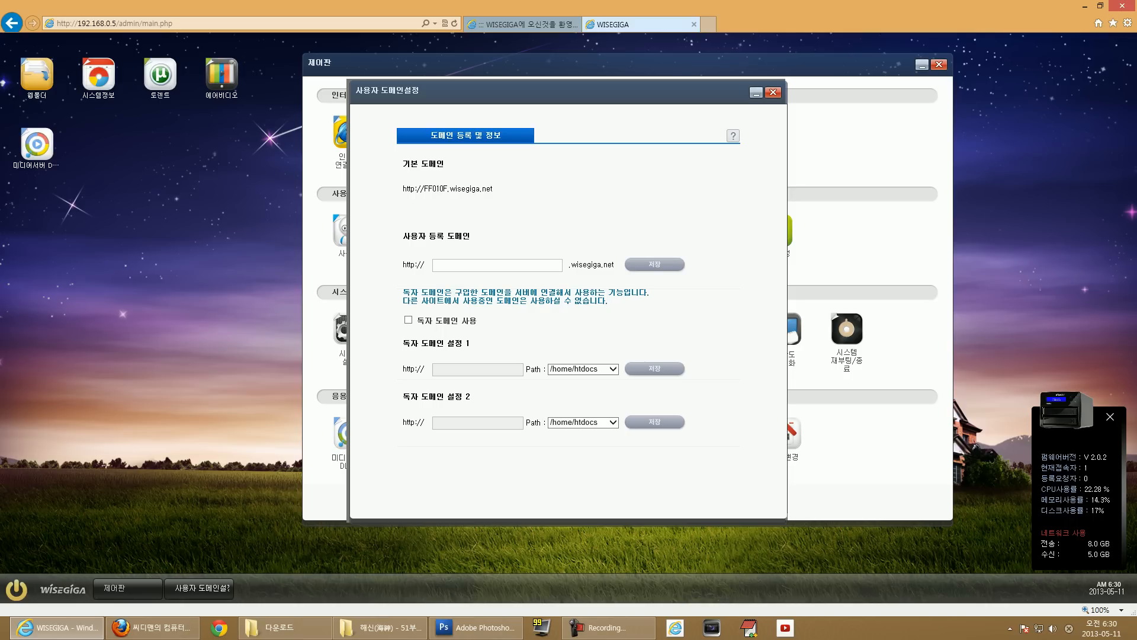
# Enter 'cdmanii' as the custom user domain name under wisegiga.net.
pyautogui.moveTo(450, 188); pyautogui.dragTo(492, 188)
pyautogui.click(492, 189)
pyautogui.write('cdmanii')
pyautogui.moveTo(616, 265); pyautogui.dragTo(401, 265)
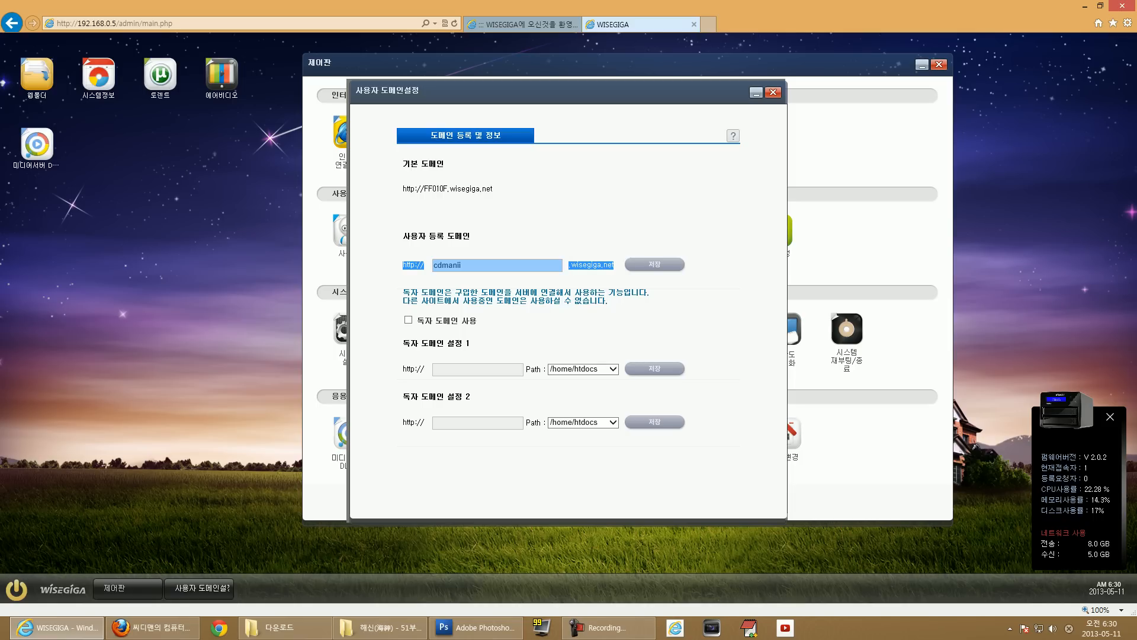
pyautogui.click(402, 265)
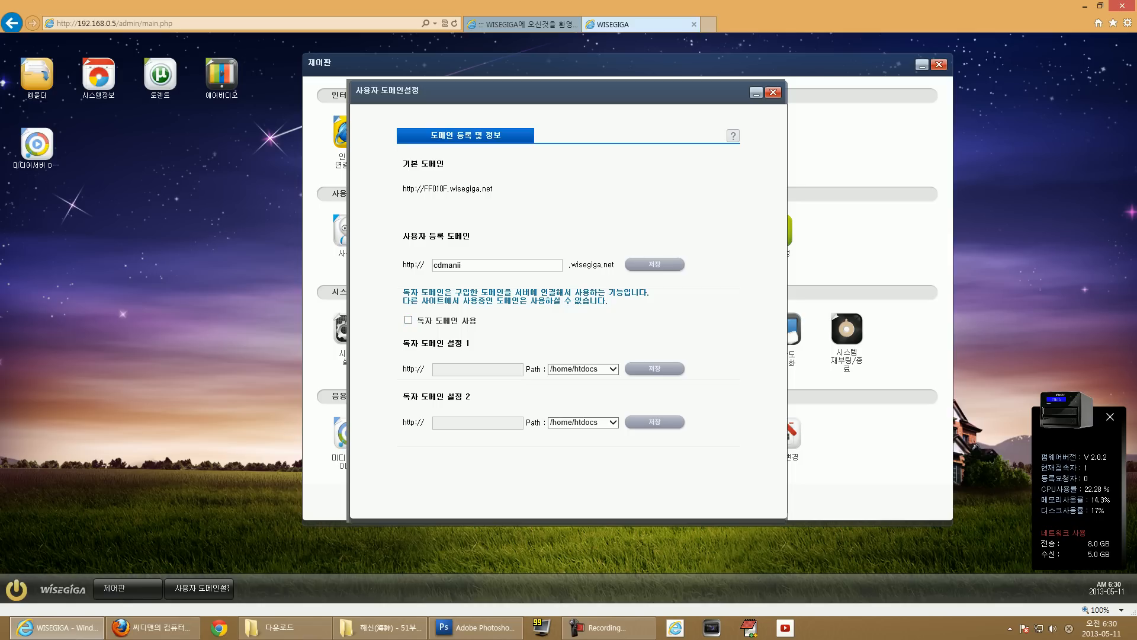
# Set the first domain path to /home/SHARE and close the user domain settings.
pyautogui.click(614, 369)
pyautogui.click(575, 381)
pyautogui.click(613, 369)
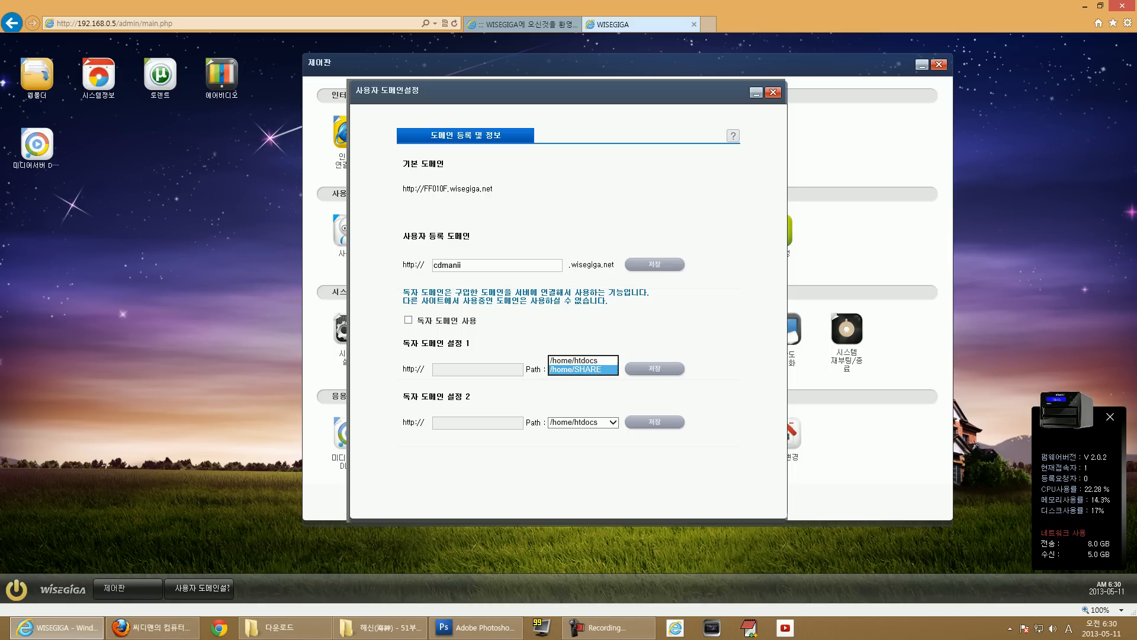
pyautogui.click(574, 390)
pyautogui.click(613, 369)
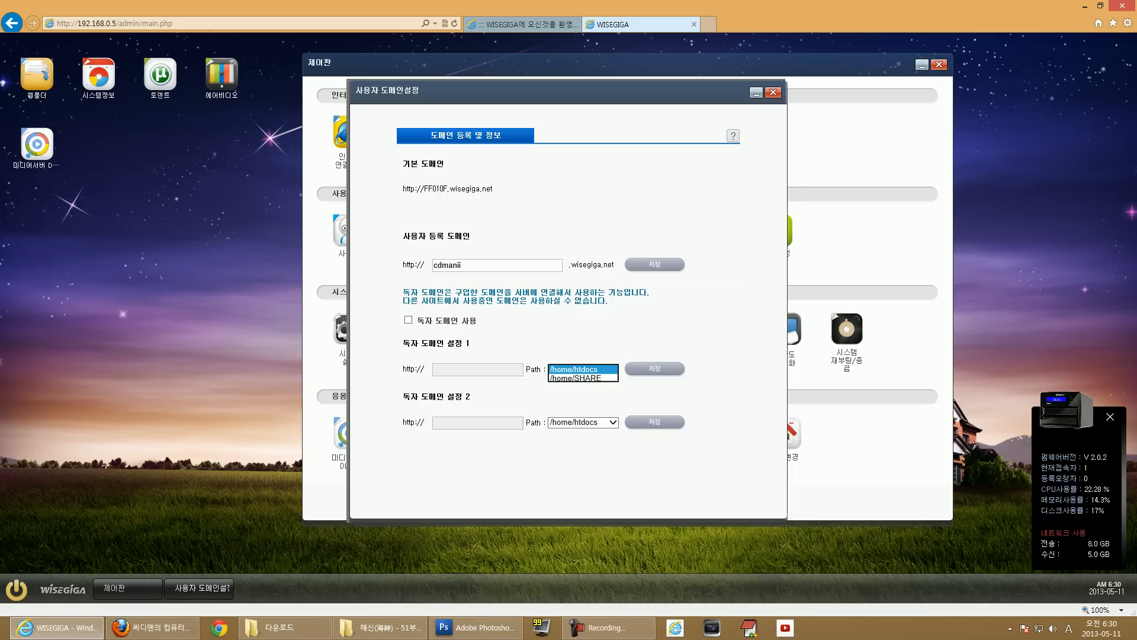
pyautogui.click(575, 382)
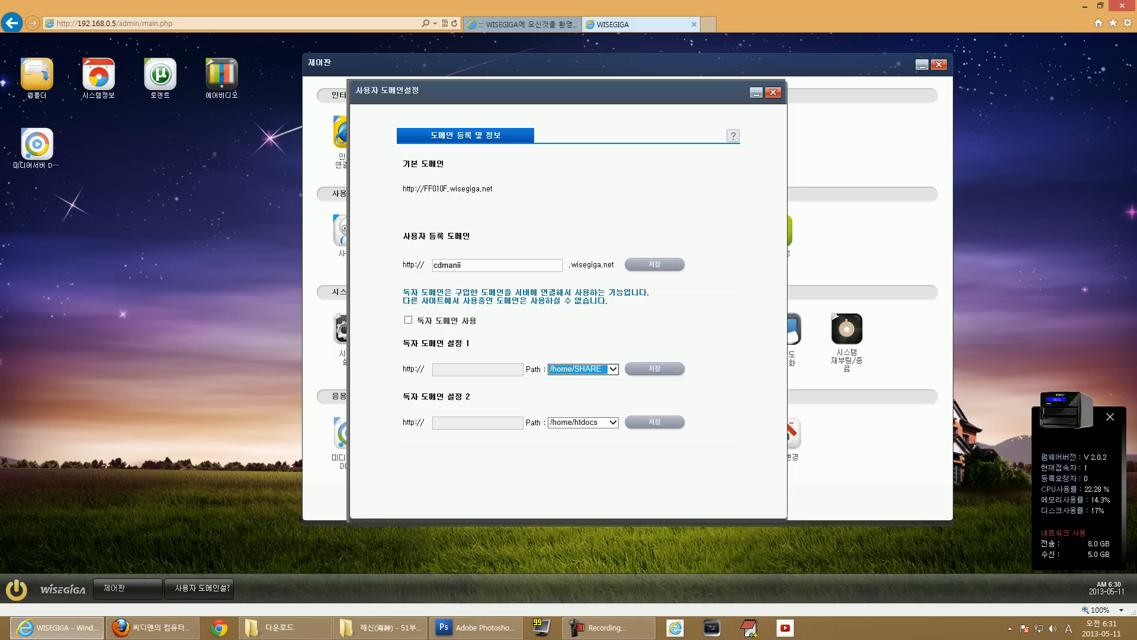
pyautogui.click(773, 93)
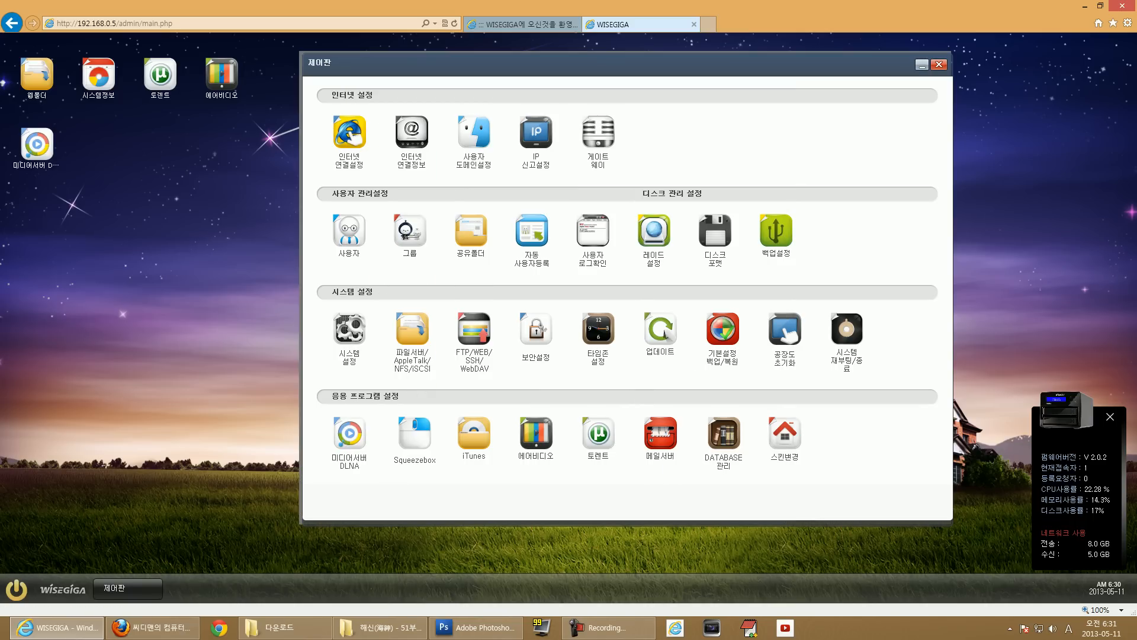
# Review the IP reporting settings, leaving UPnP port forwarding enabled.
pyautogui.click(472, 127)
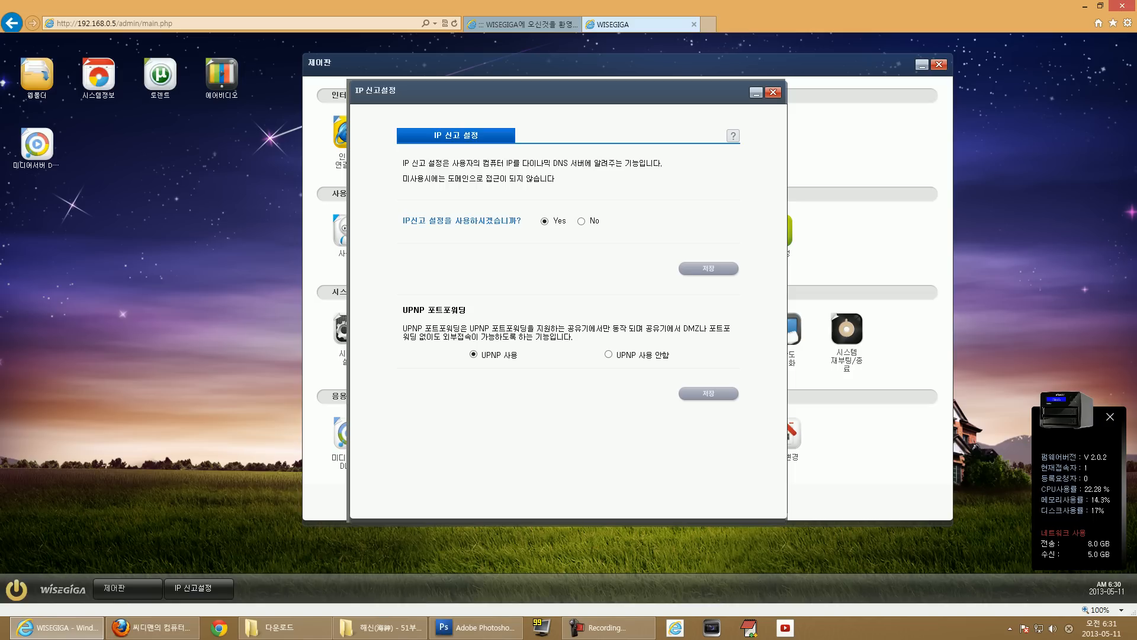
pyautogui.moveTo(403, 310); pyautogui.dragTo(467, 310)
pyautogui.click(467, 311)
pyautogui.moveTo(684, 329); pyautogui.dragTo(445, 344)
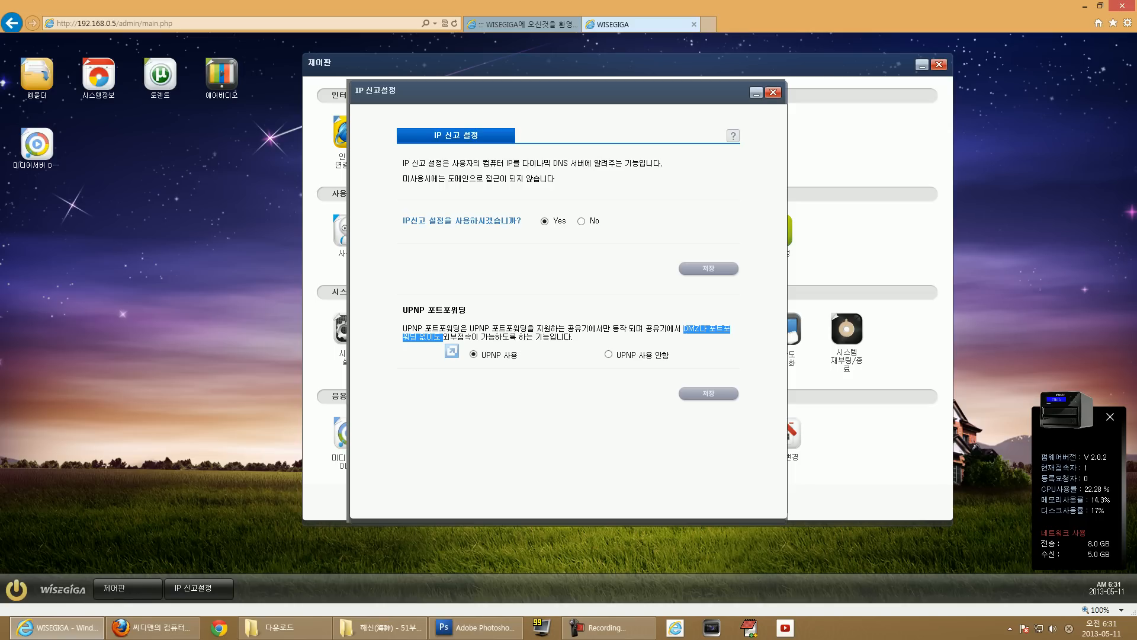
pyautogui.moveTo(452, 350); pyautogui.dragTo(458, 339)
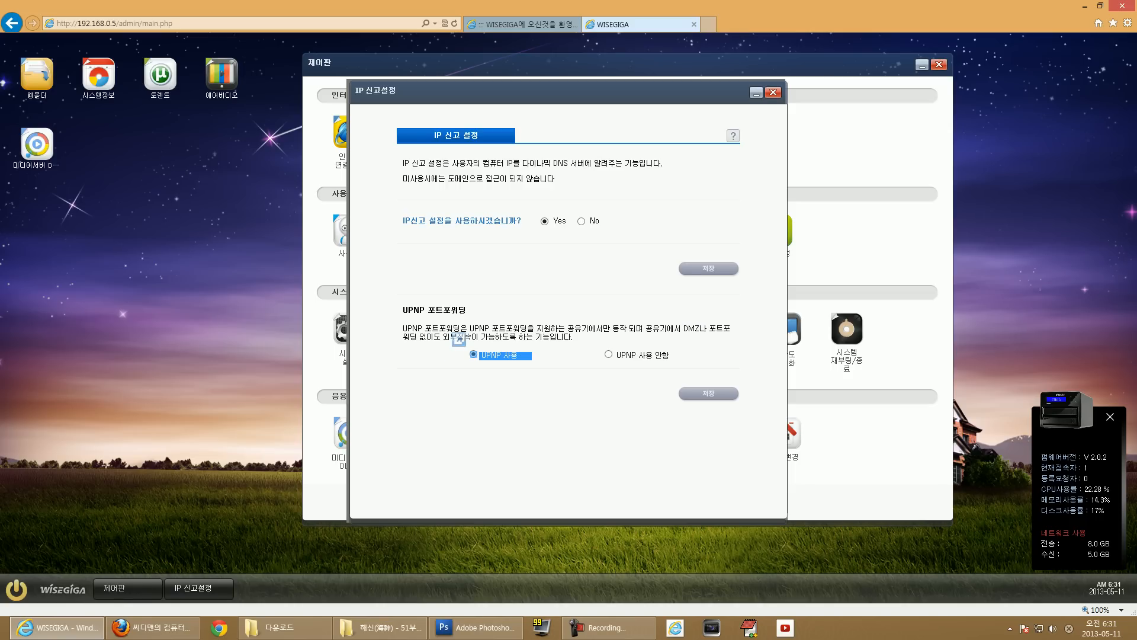
pyautogui.click(464, 352)
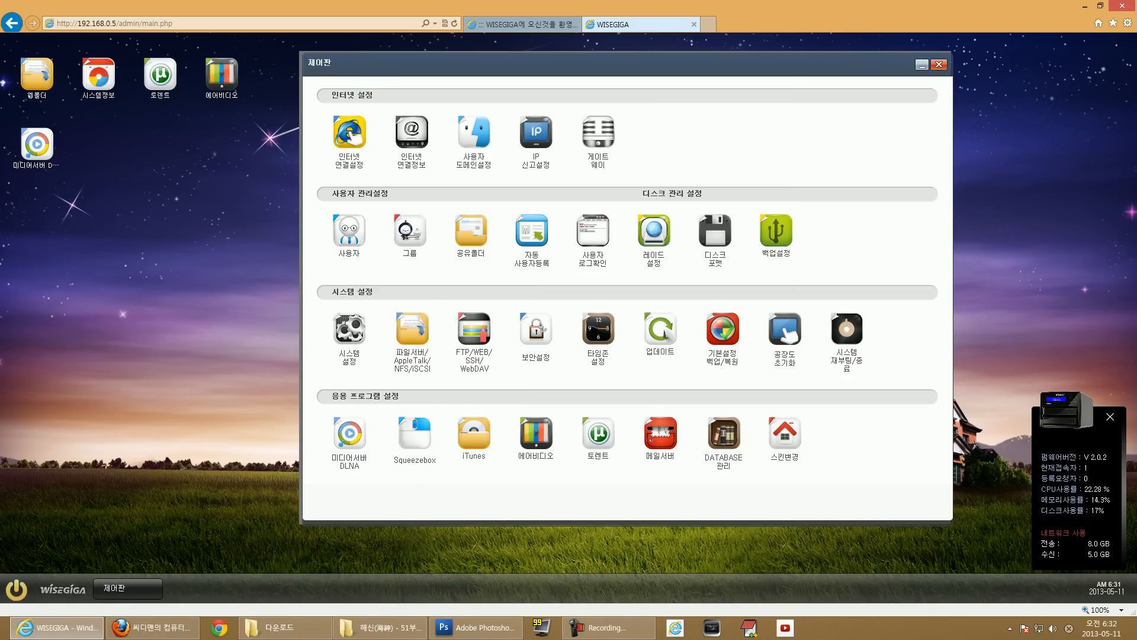
# View the router's admin page via the gateway link, close that tab, and open user settings.
pyautogui.click(599, 133)
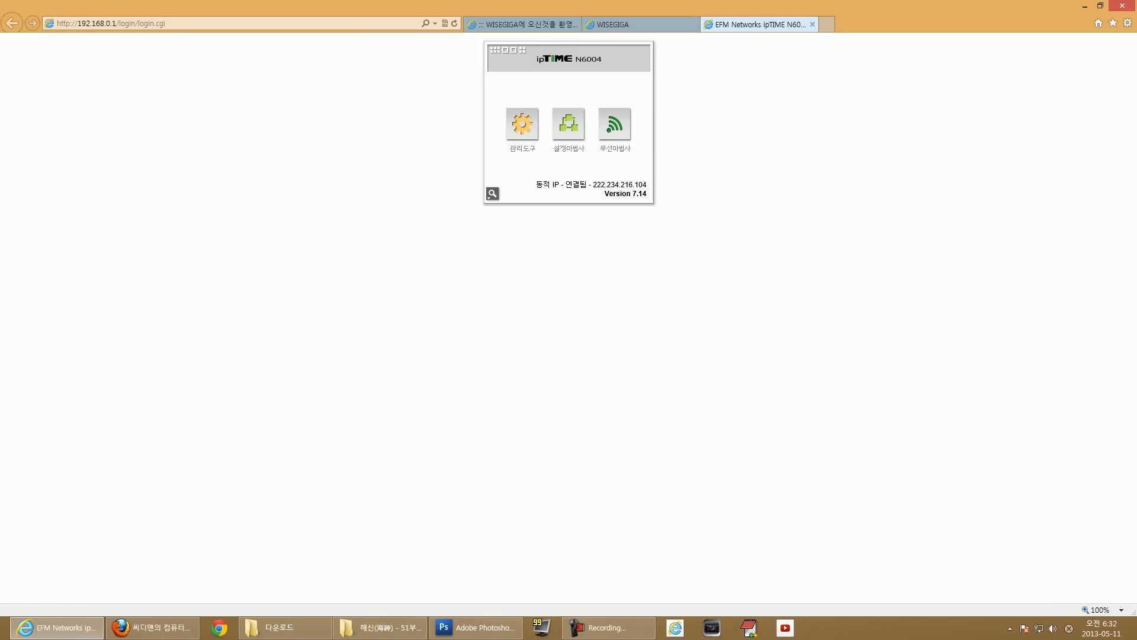
pyautogui.hotkey('ctrl', 'w')
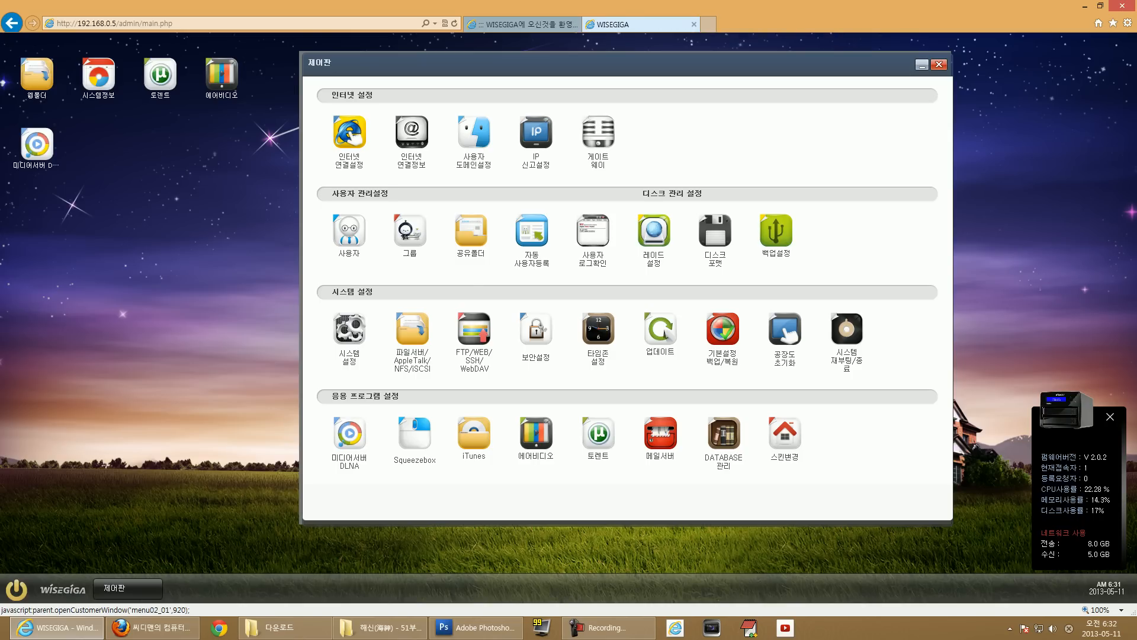
pyautogui.click(349, 231)
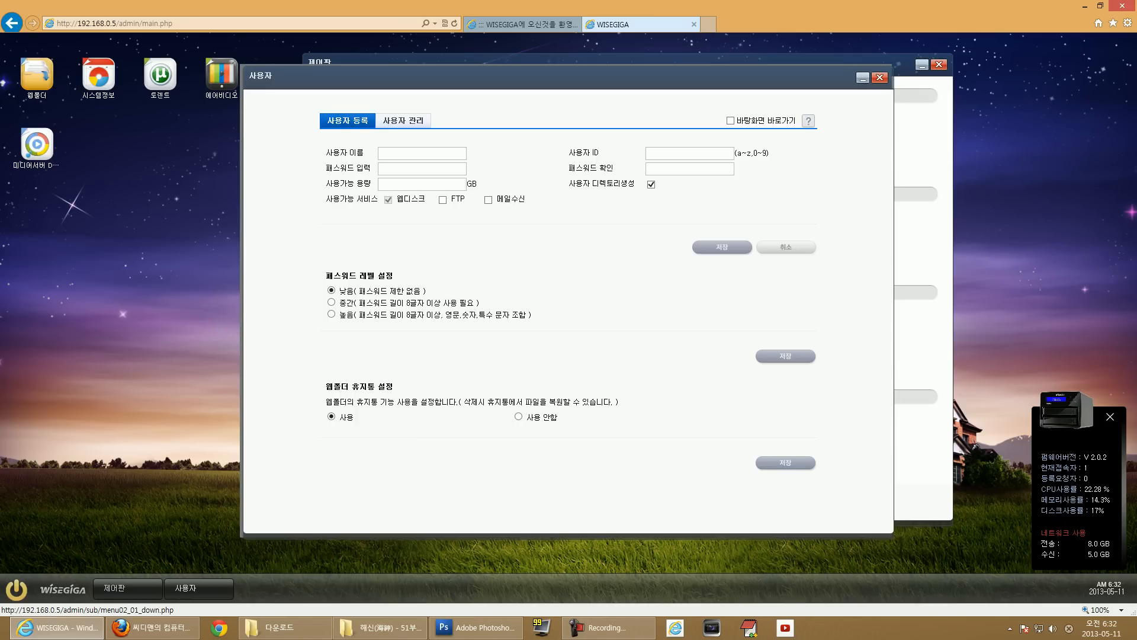
# Compare the registered-user list with the new-user form, then close the user window and open shared folders.
pyautogui.click(403, 121)
pyautogui.click(348, 121)
pyautogui.click(404, 120)
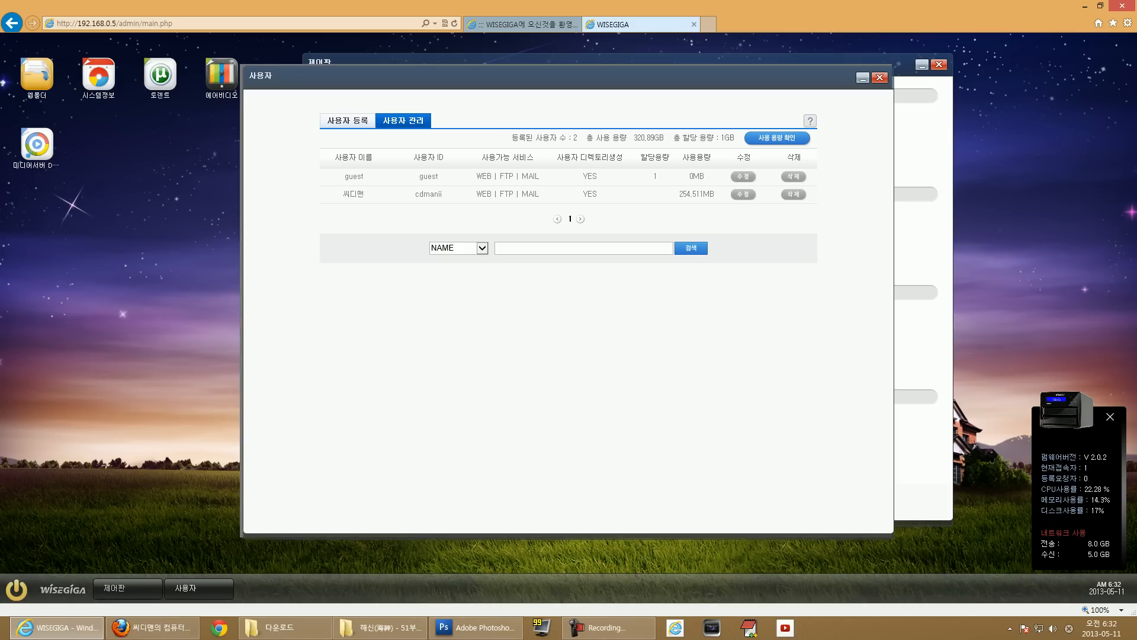
pyautogui.click(348, 121)
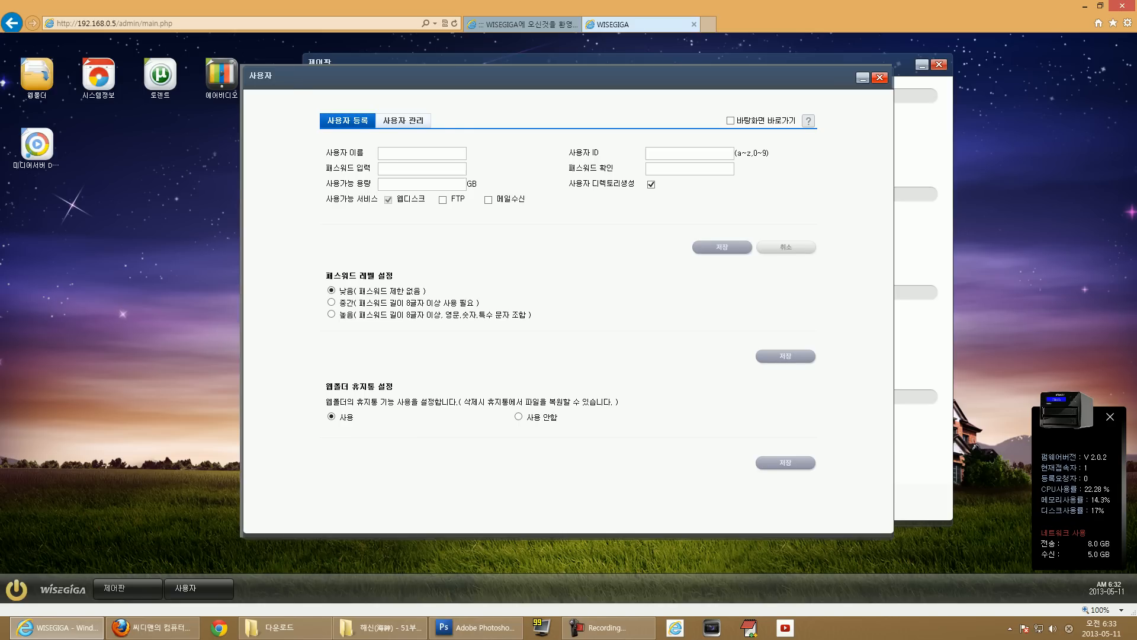
pyautogui.click(879, 78)
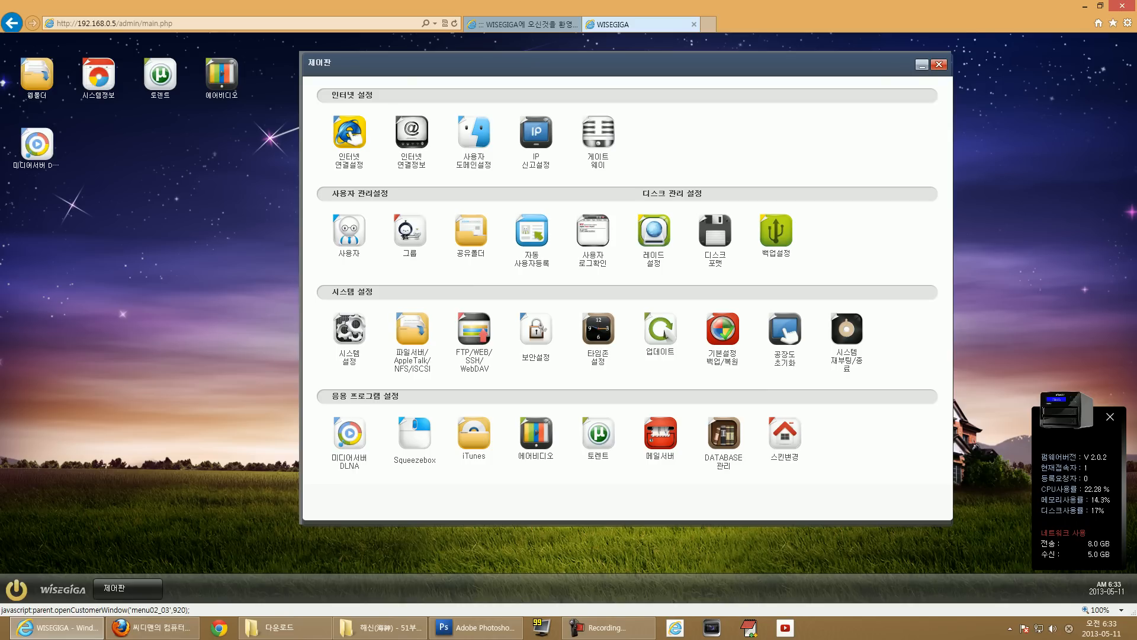
pyautogui.click(471, 231)
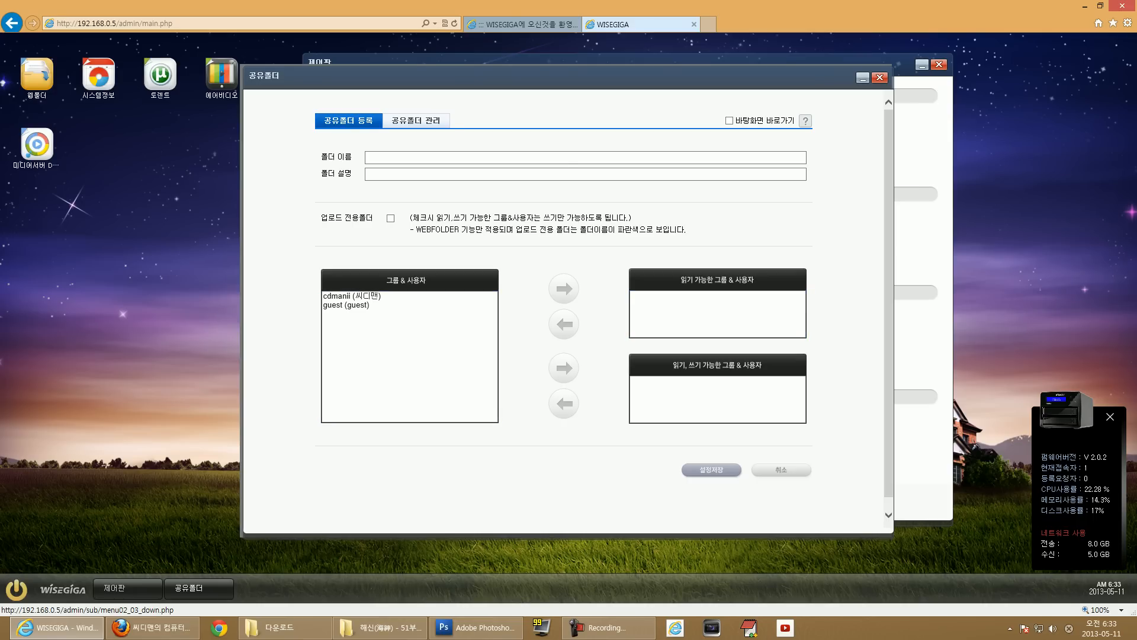
# Check the shared folder list showing SHARE, close the window, and open automatic user registration.
pyautogui.click(416, 121)
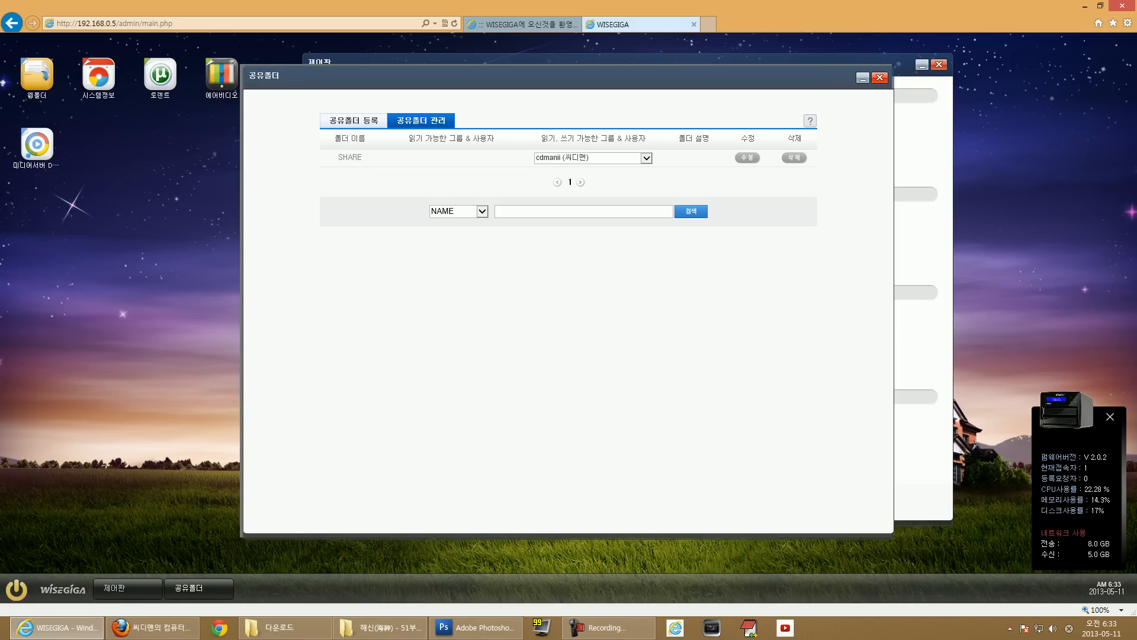
pyautogui.click(879, 78)
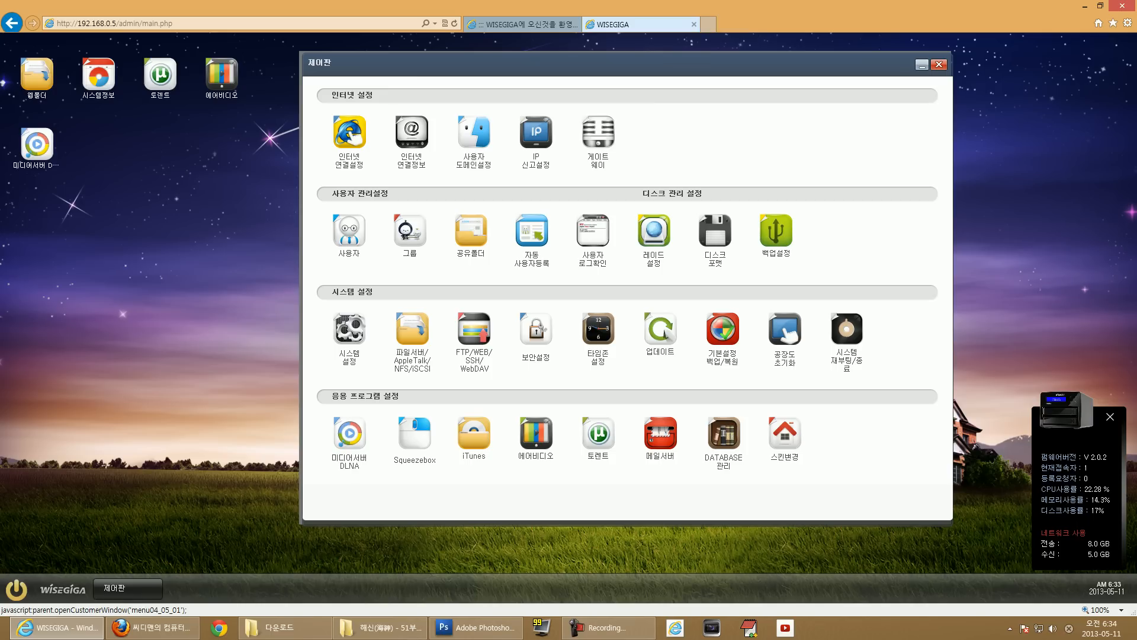
pyautogui.click(532, 232)
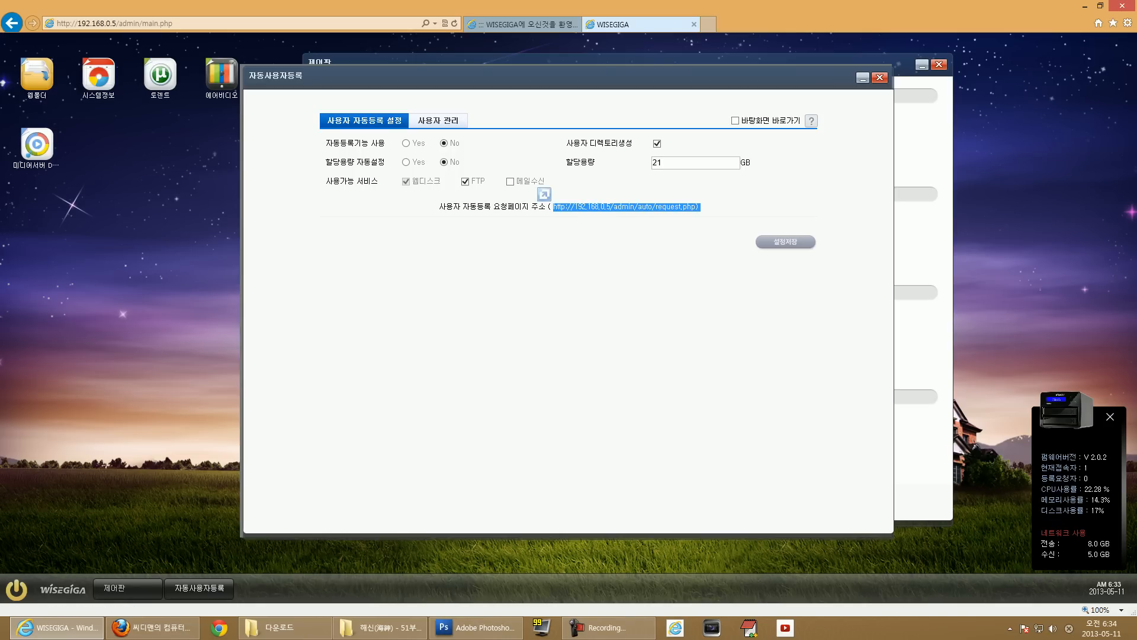
# Inspect the user registration request page in a new tab, return, and open the user login log.
pyautogui.click(626, 206)
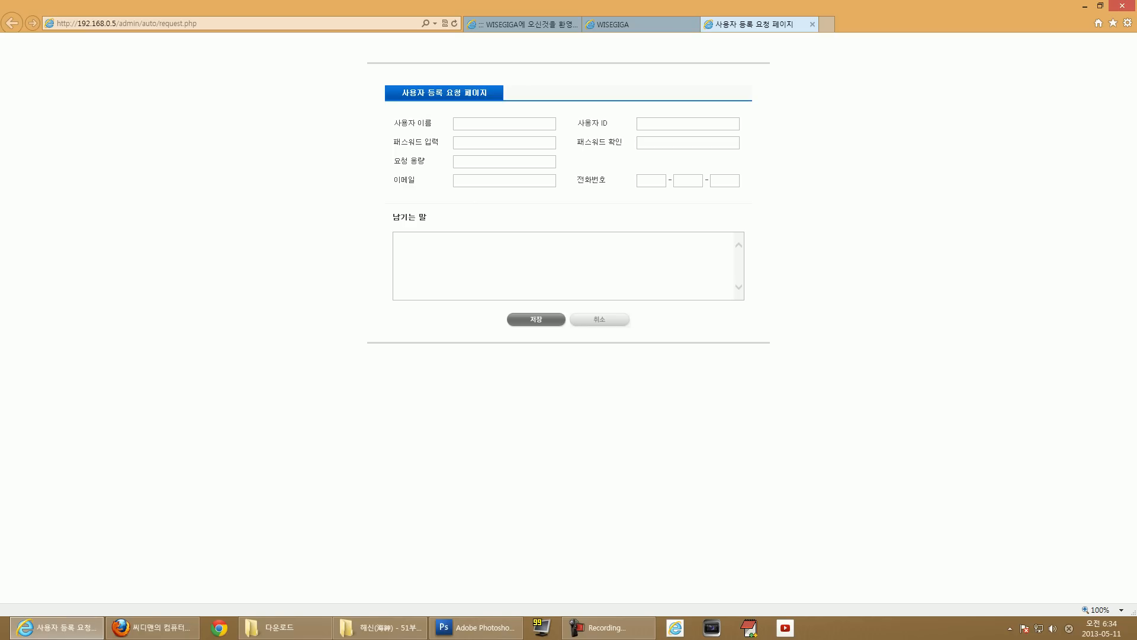
pyautogui.hotkey('alt', 'd')
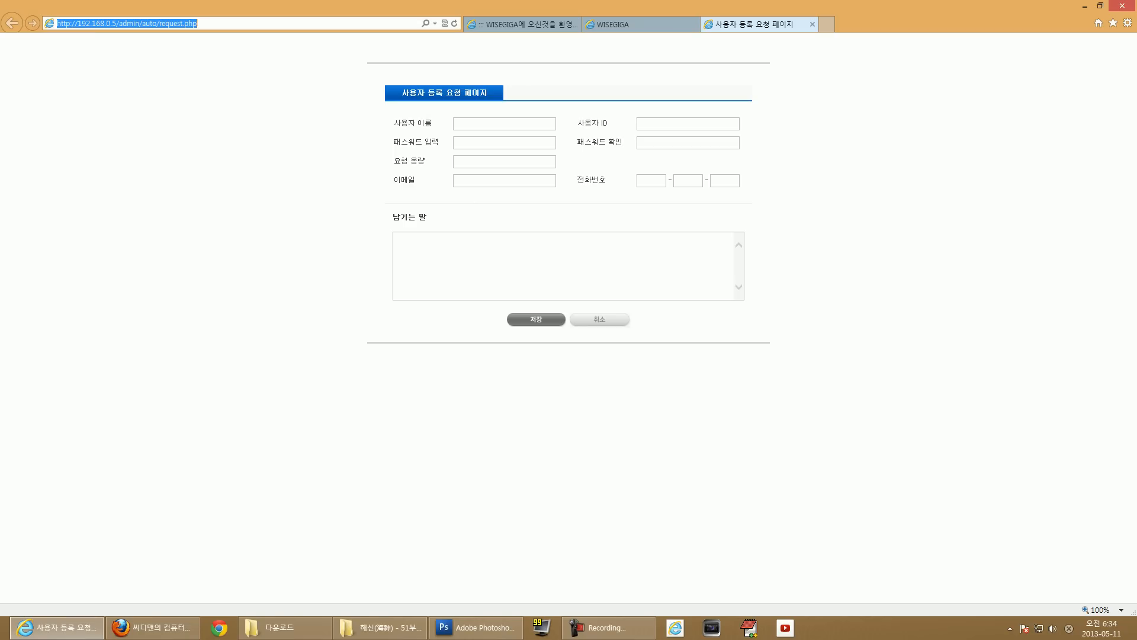
pyautogui.click(454, 123)
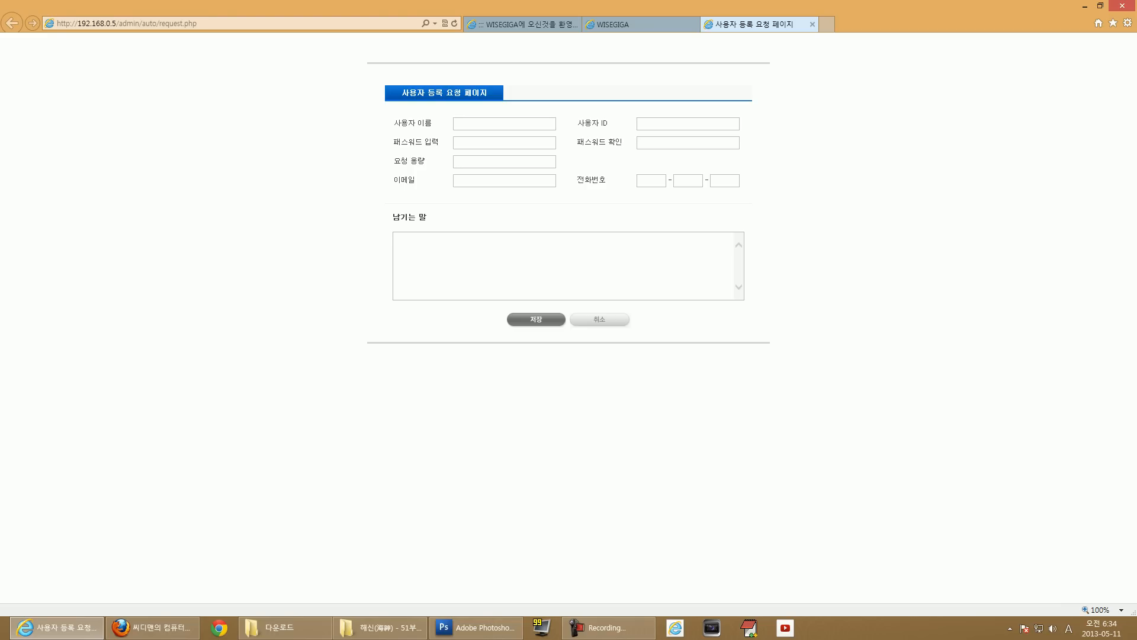
pyautogui.hotkey('ctrl', 'shift', 'Tab')
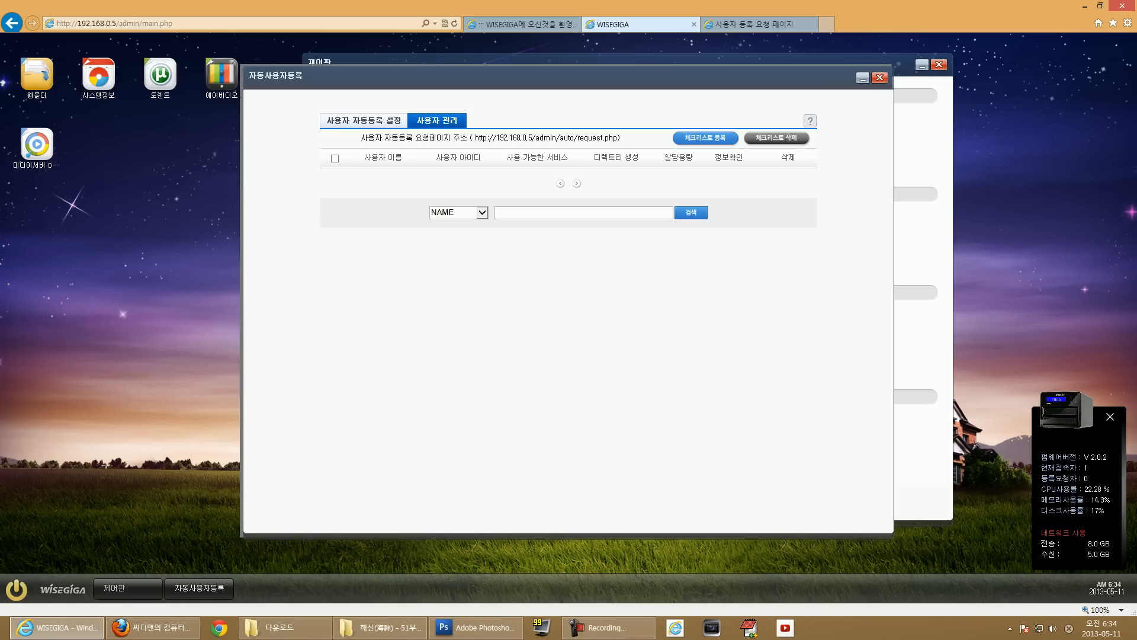
pyautogui.click(880, 78)
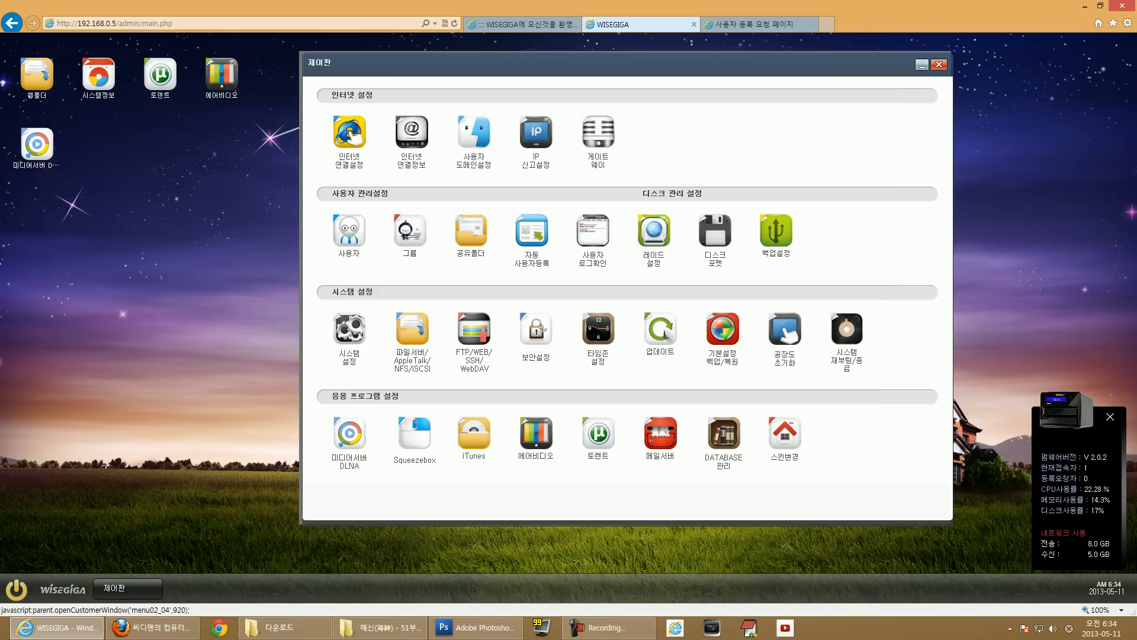
pyautogui.click(593, 232)
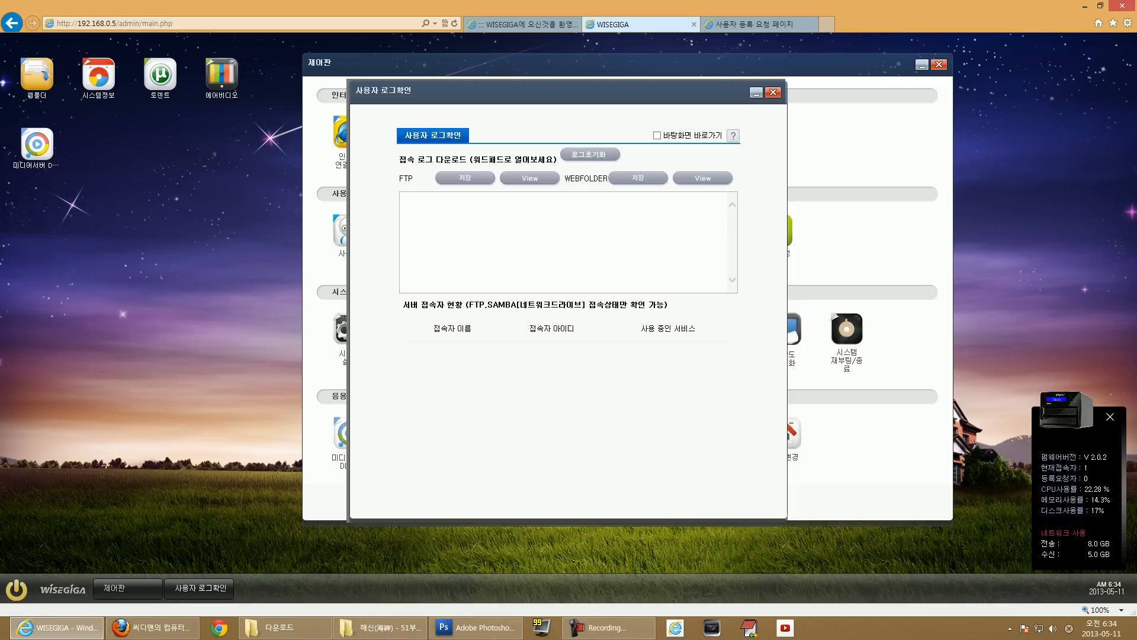
# Close the user login check window to return to the control panel.
pyautogui.click(773, 93)
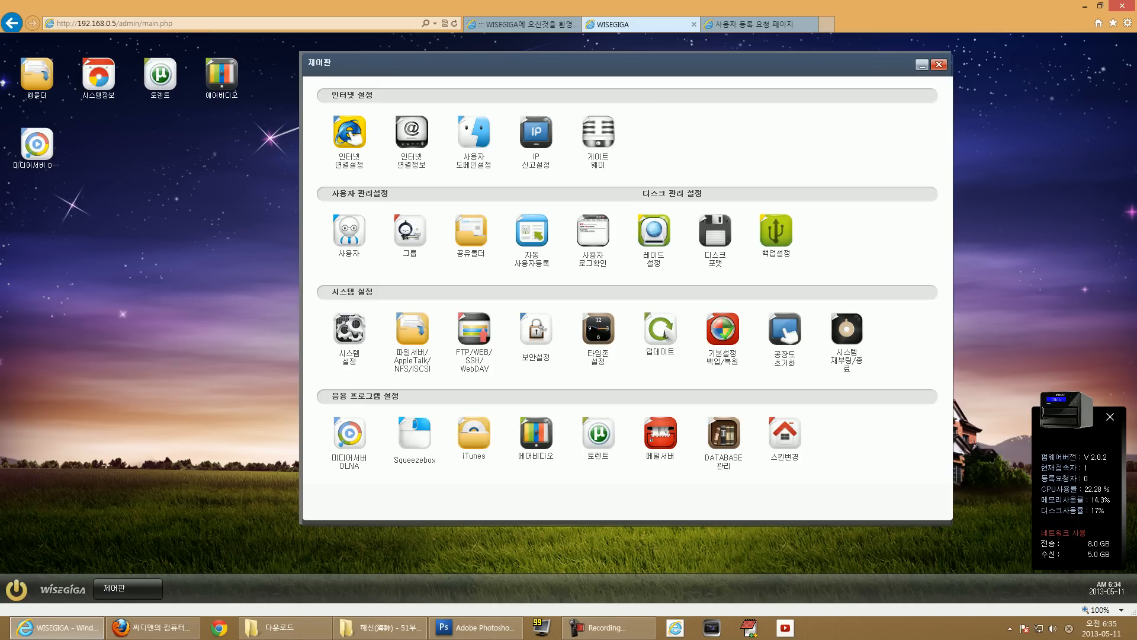
pyautogui.click(776, 231)
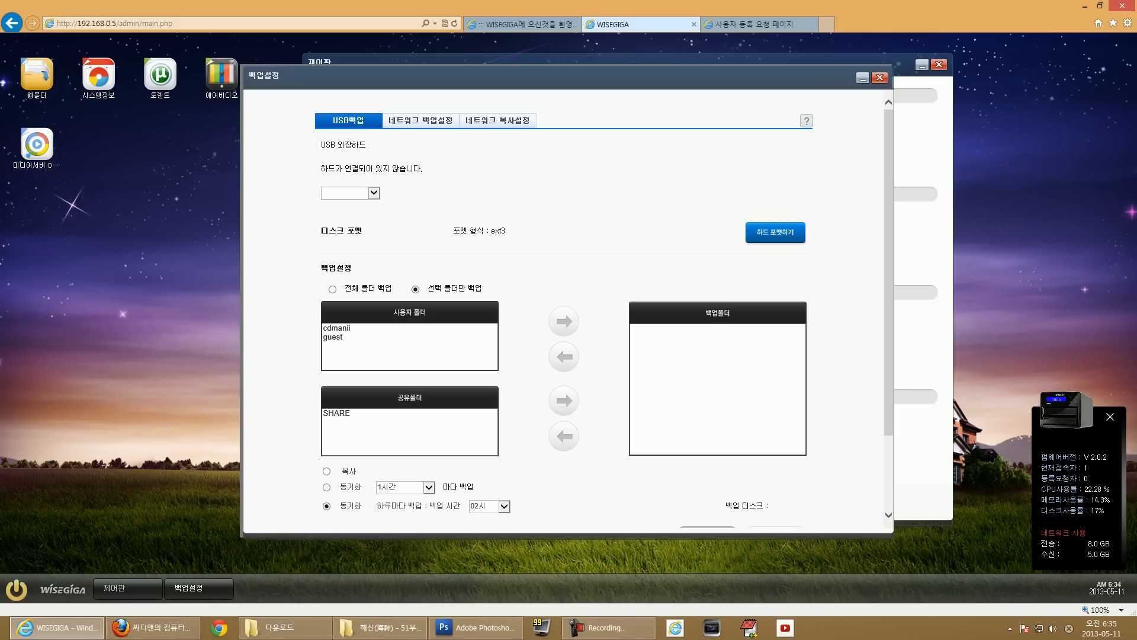
pyautogui.moveTo(320, 144); pyautogui.dragTo(384, 200)
pyautogui.click(408, 178)
pyautogui.click(421, 120)
pyautogui.click(502, 120)
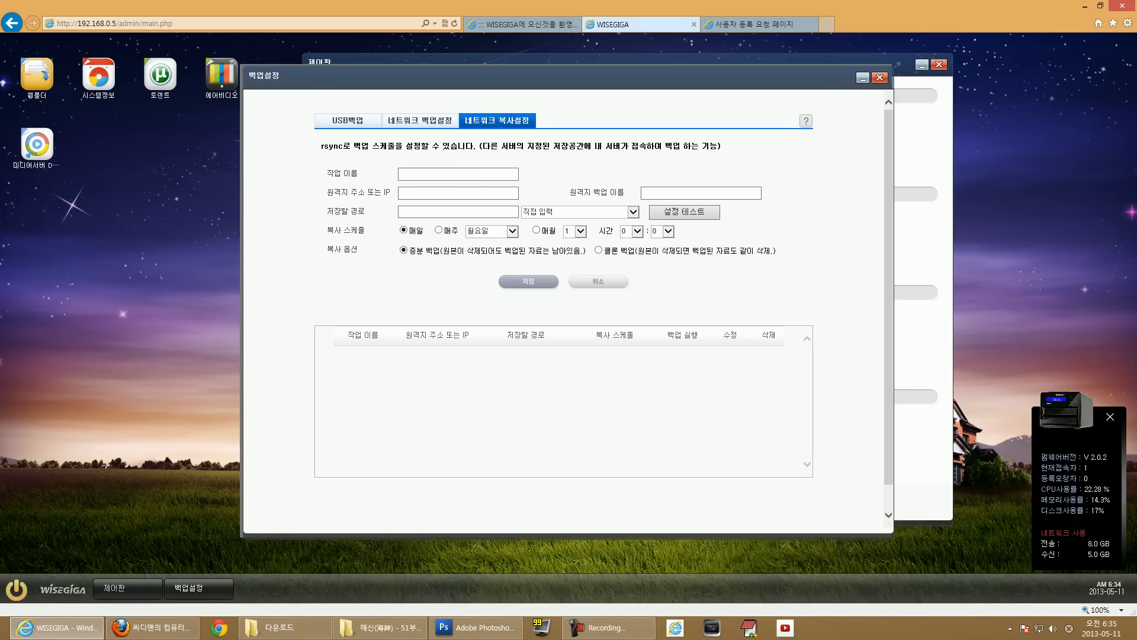
pyautogui.moveTo(320, 147); pyautogui.dragTo(722, 148)
pyautogui.click(728, 173)
pyautogui.click(420, 120)
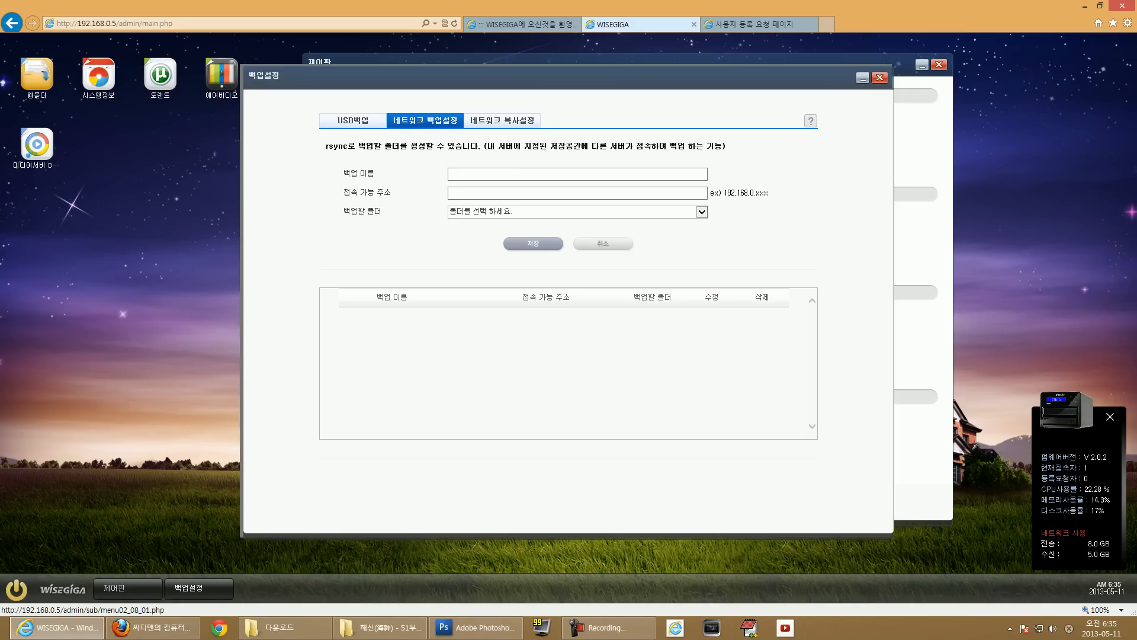
pyautogui.click(353, 120)
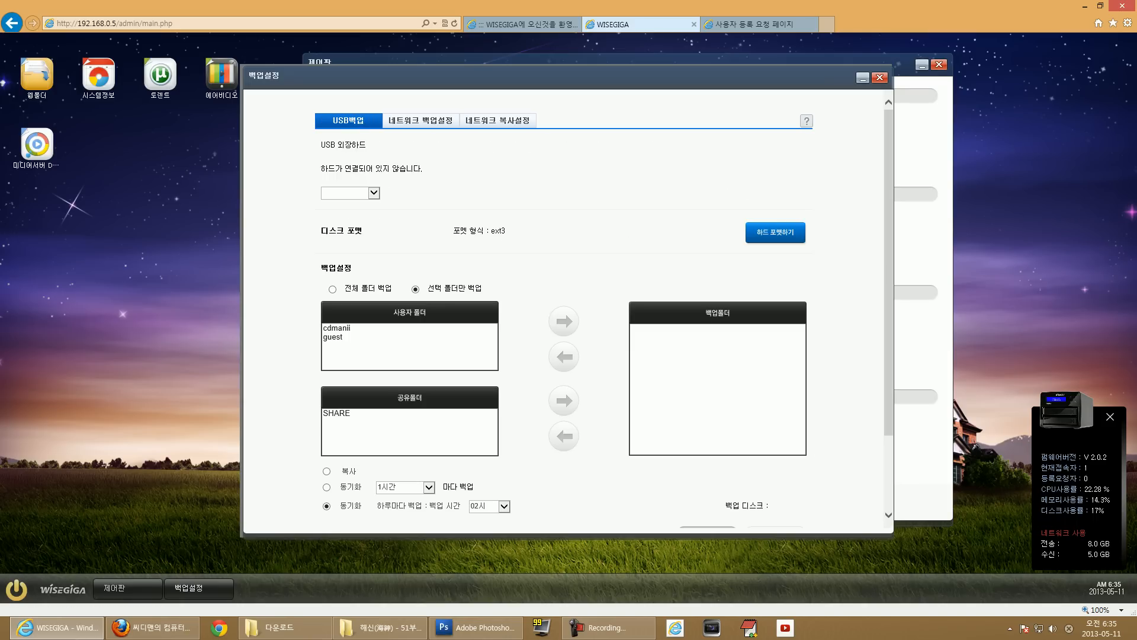
pyautogui.click(420, 120)
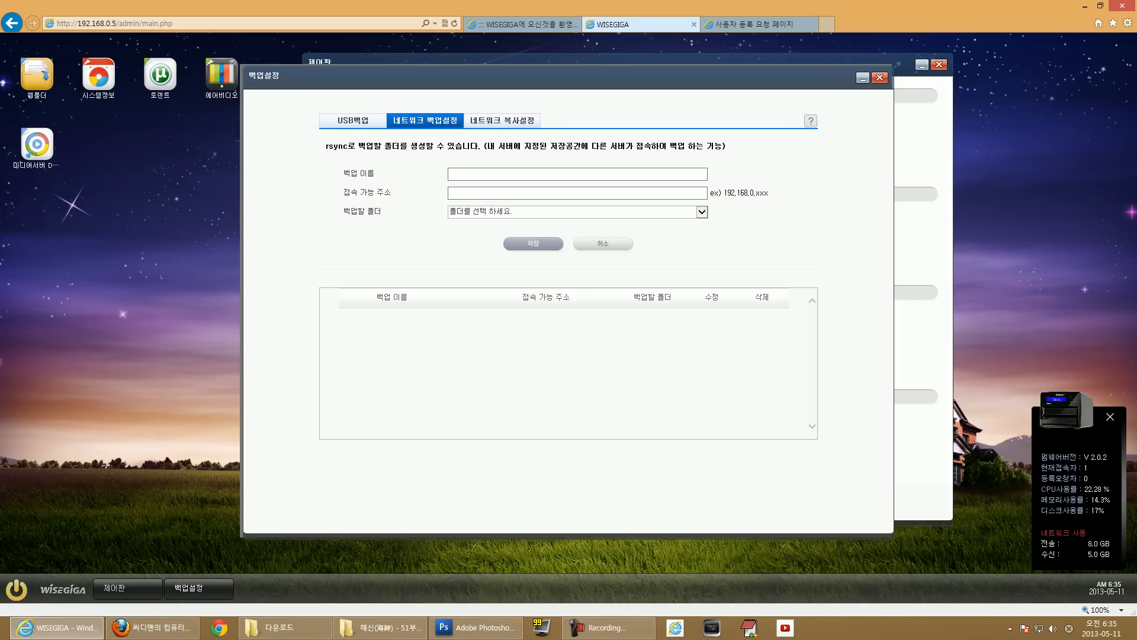
pyautogui.click(498, 120)
pyautogui.click(421, 120)
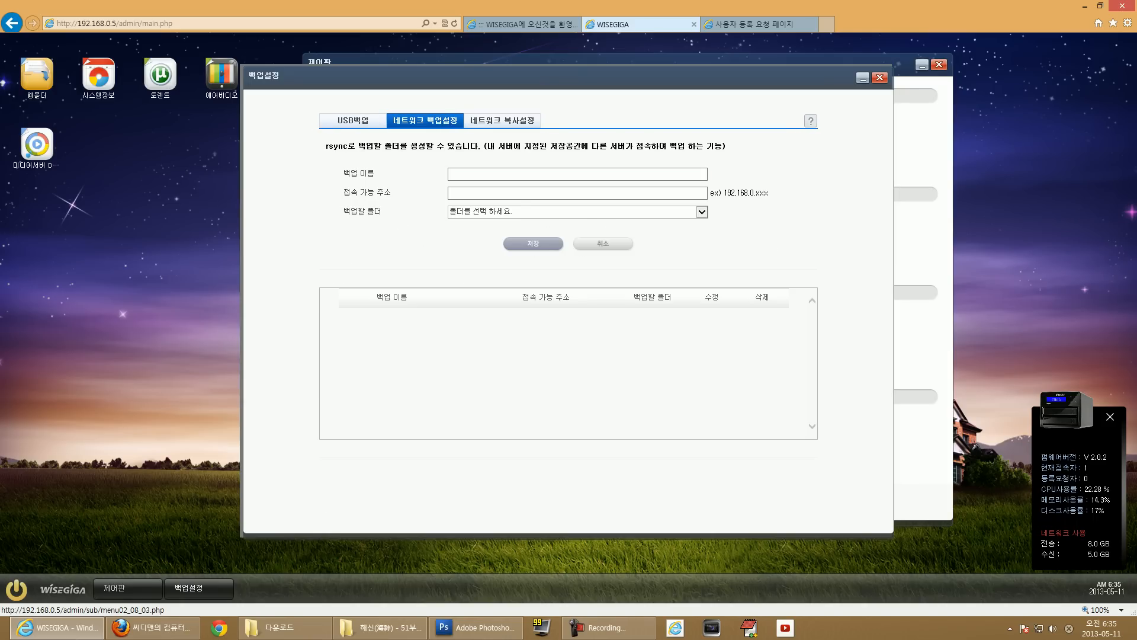
pyautogui.click(497, 120)
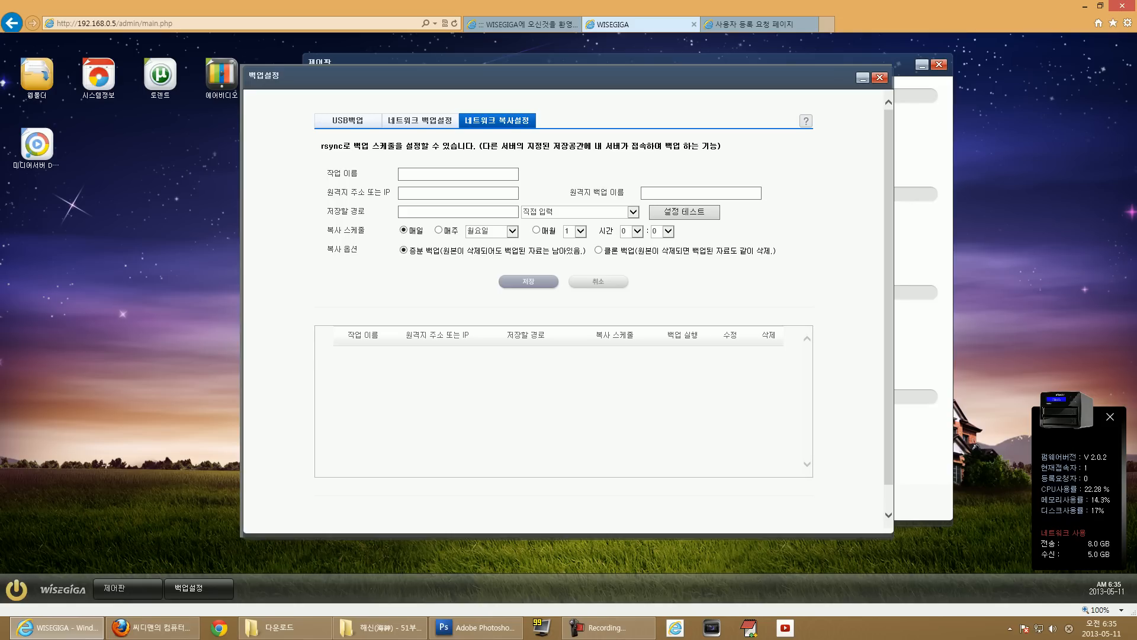
pyautogui.click(880, 78)
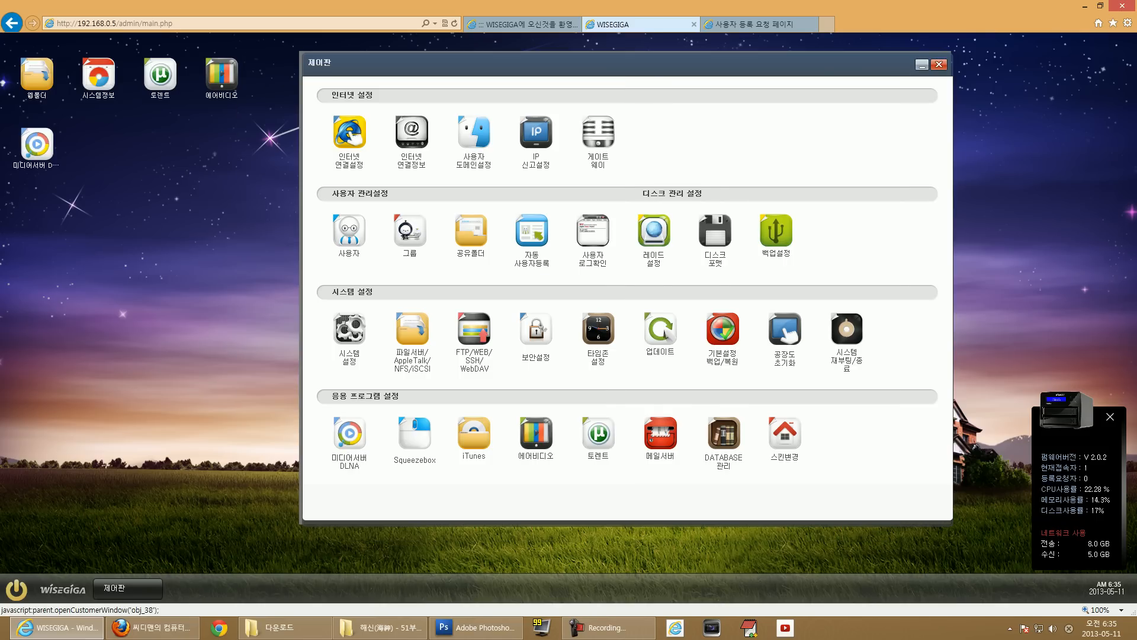
pyautogui.click(349, 329)
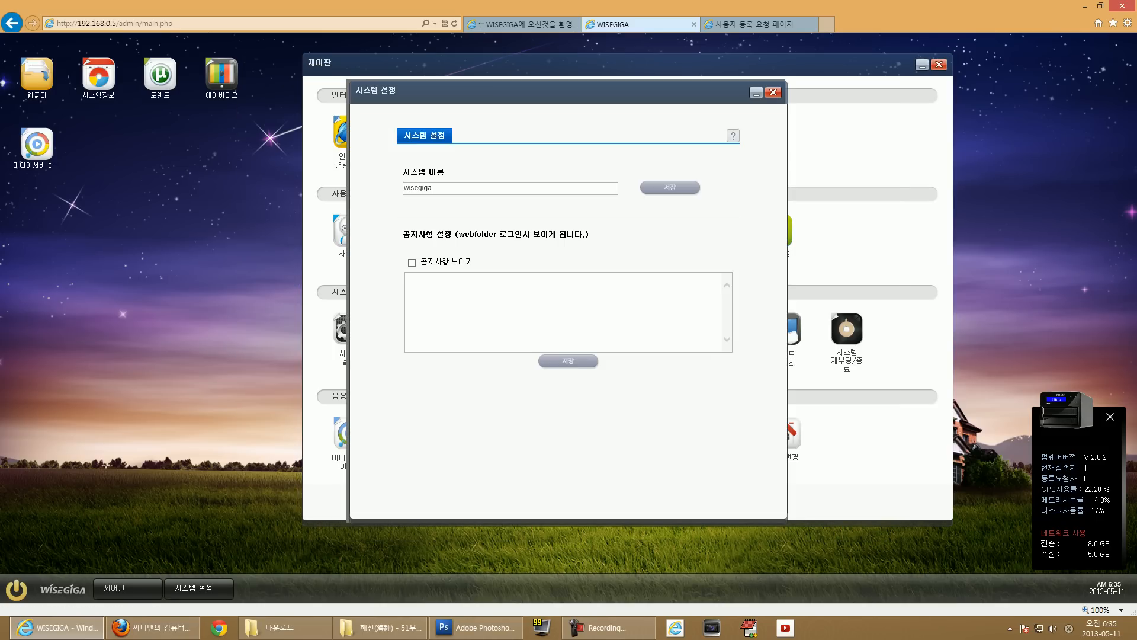
pyautogui.hotkey('shift', 'Left')
pyautogui.hotkey('shift', 'Left')
pyautogui.hotkey('shift', 'Left')
pyautogui.hotkey('shift', 'Left')
pyautogui.hotkey('shift', 'Left')
pyautogui.hotkey('shift', 'Left')
pyautogui.hotkey('shift', 'Left')
pyautogui.hotkey('shift', 'Left')
pyautogui.click(773, 93)
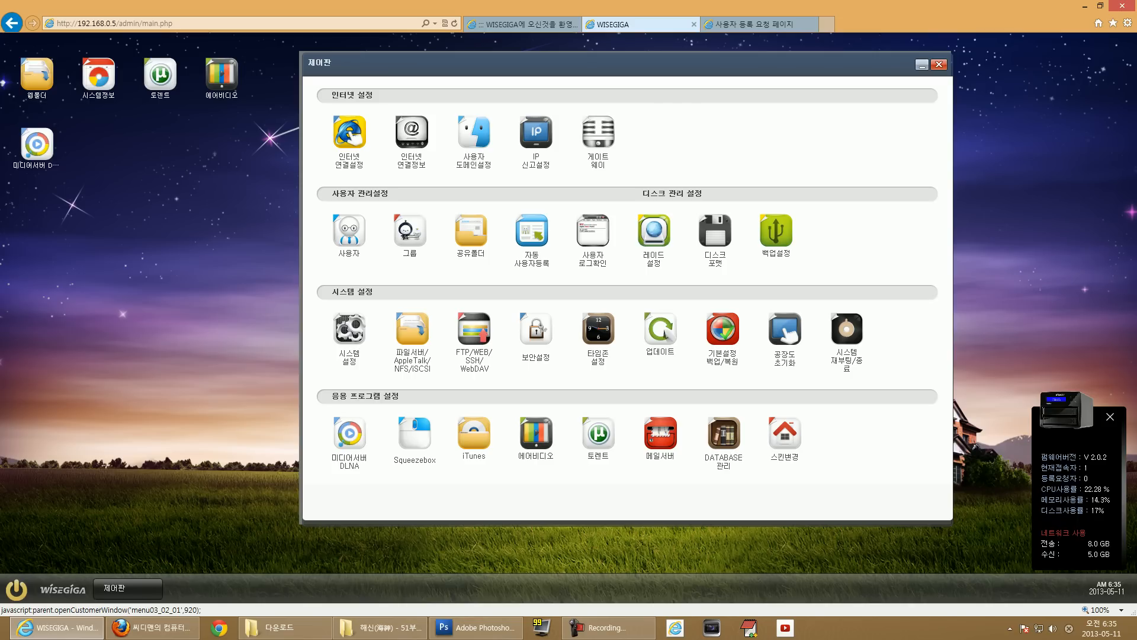
# Review the Microsoft file server workgroup and access options, then switch to the Apple Talk settings.
pyautogui.click(412, 329)
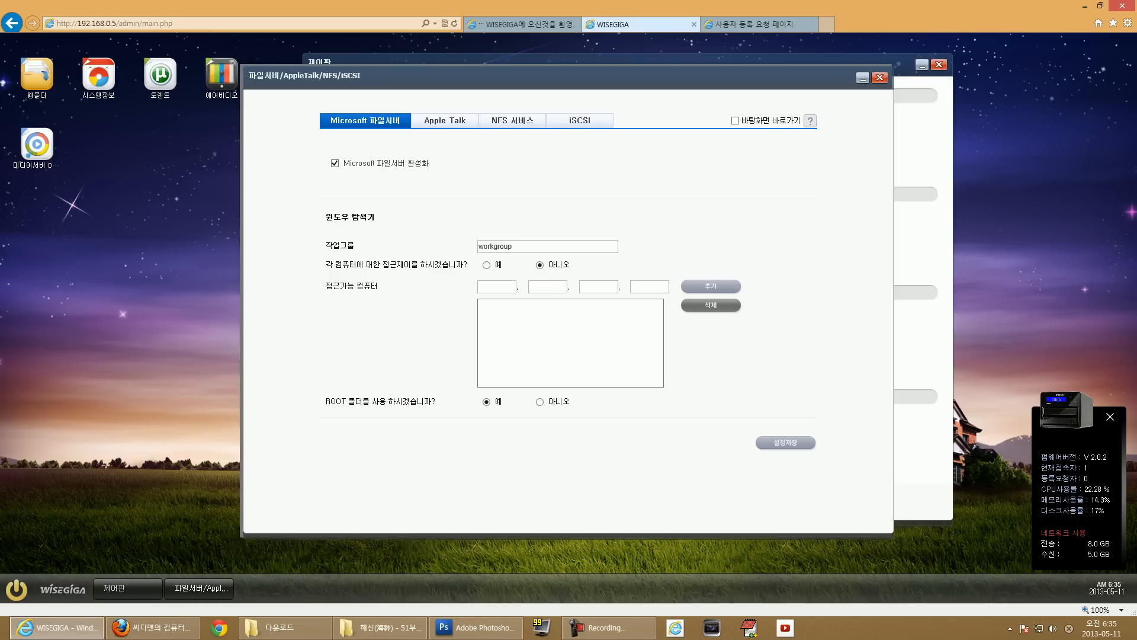
pyautogui.moveTo(343, 163); pyautogui.dragTo(429, 165)
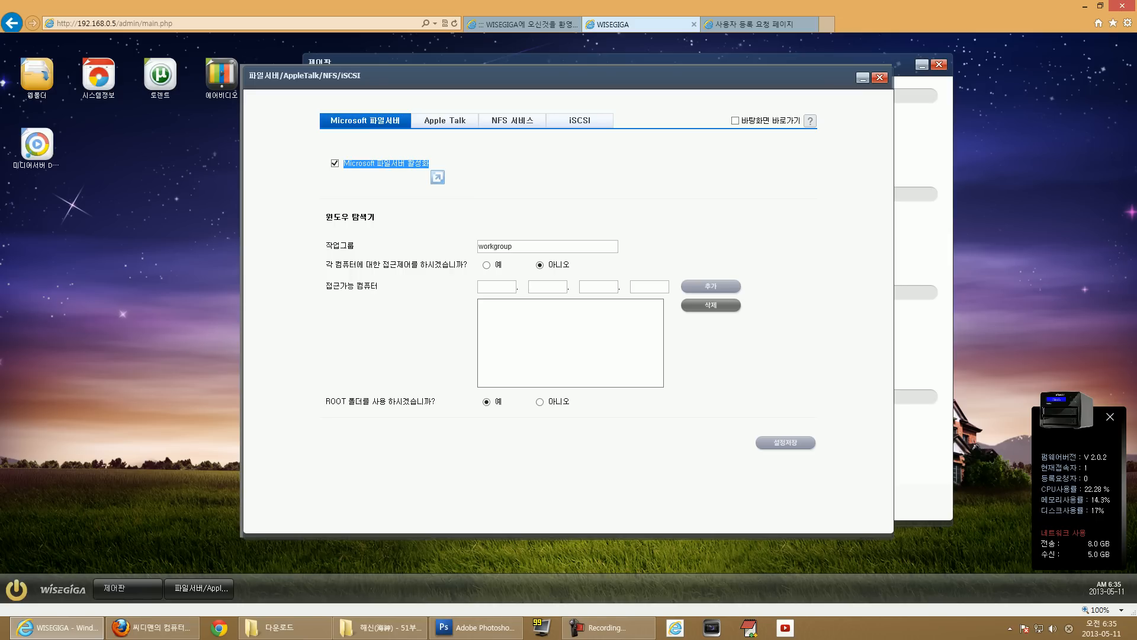
pyautogui.doubleClick(497, 247)
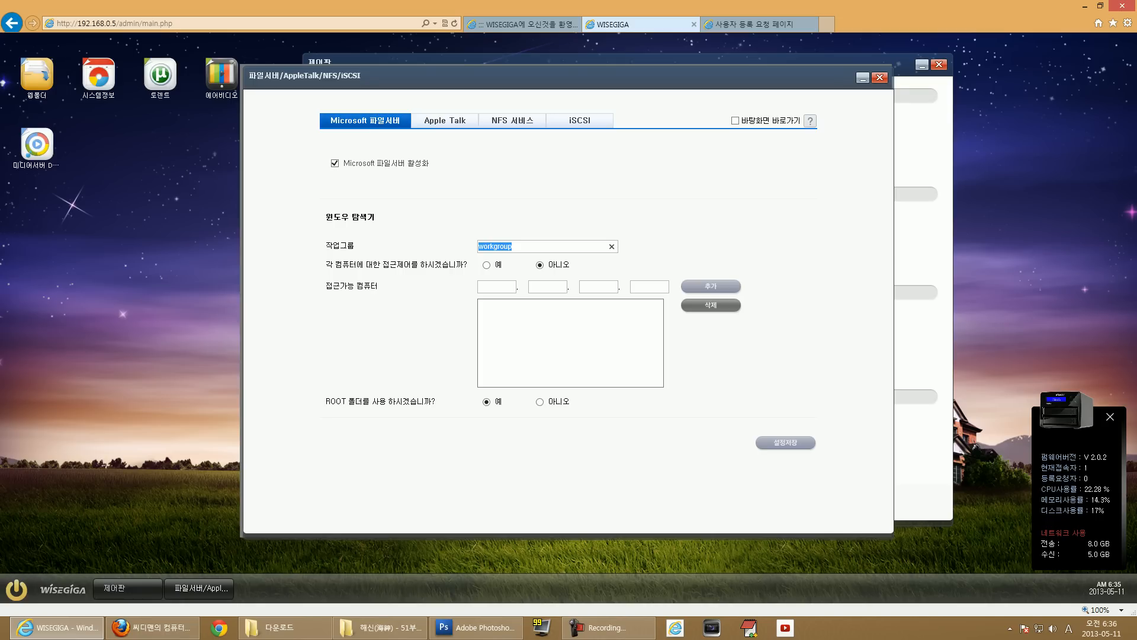
pyautogui.moveTo(326, 286); pyautogui.dragTo(378, 287)
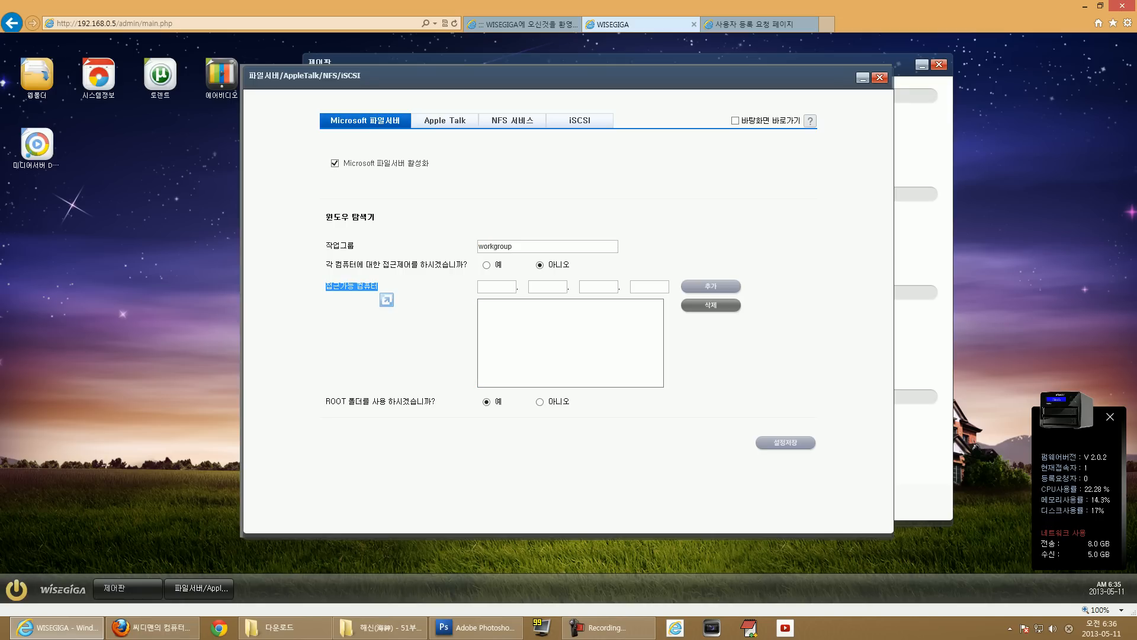
pyautogui.moveTo(367, 264); pyautogui.dragTo(464, 264)
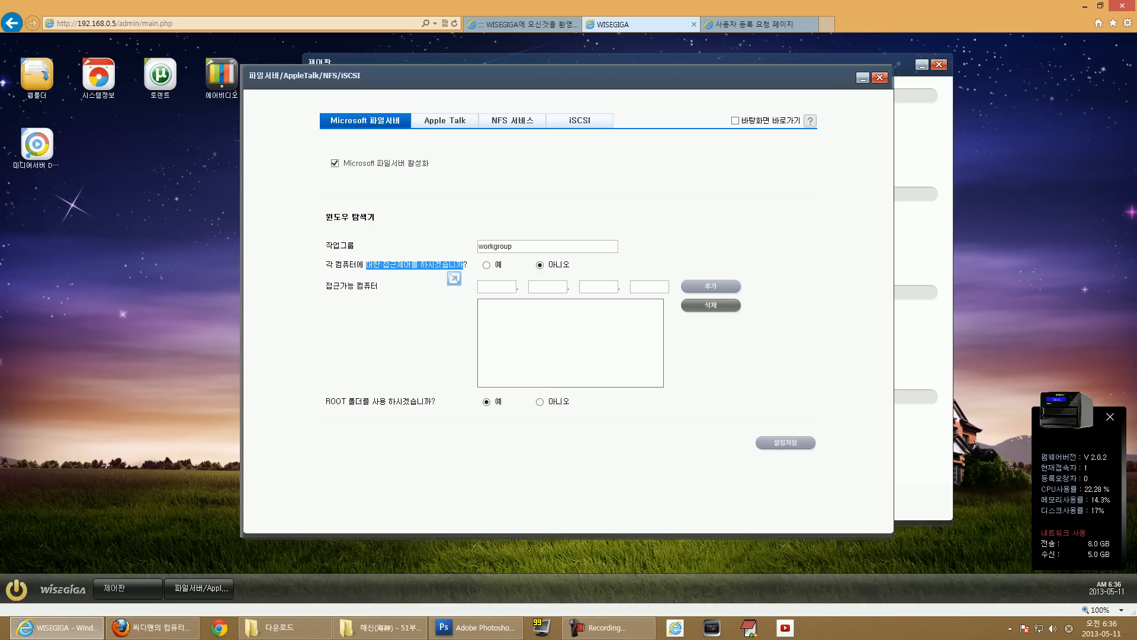
pyautogui.click(445, 121)
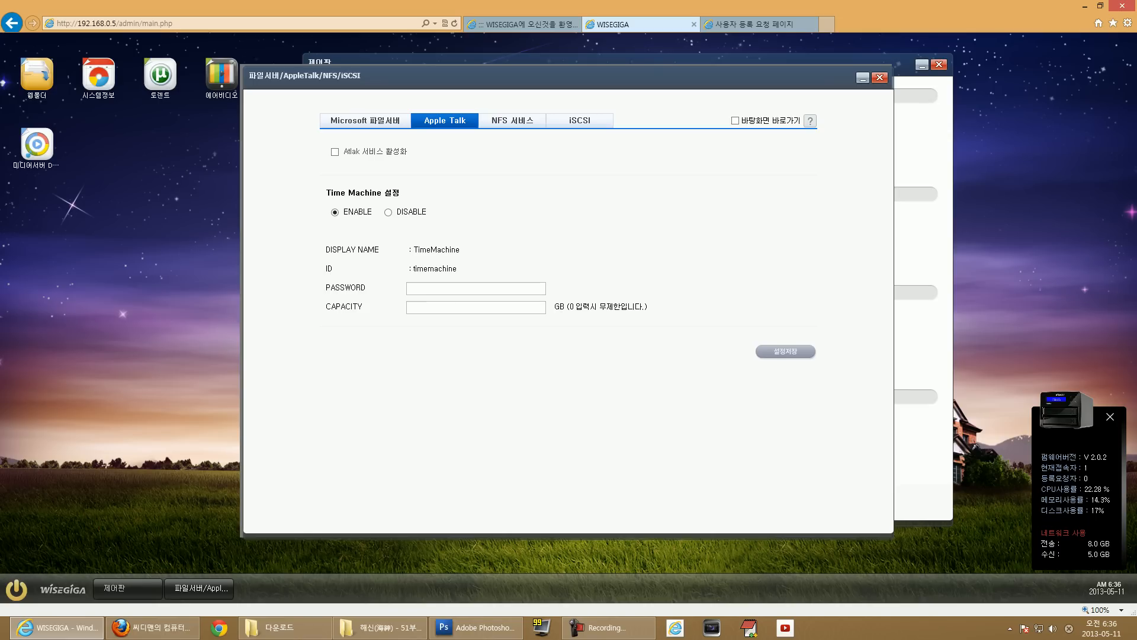
# Enable the Atalk service, check the Time Machine name, ID and capacity fields, then view NFS settings.
pyautogui.click(335, 152)
pyautogui.moveTo(412, 250); pyautogui.dragTo(461, 249)
pyautogui.moveTo(413, 268); pyautogui.dragTo(457, 269)
pyautogui.click(414, 307)
pyautogui.click(513, 120)
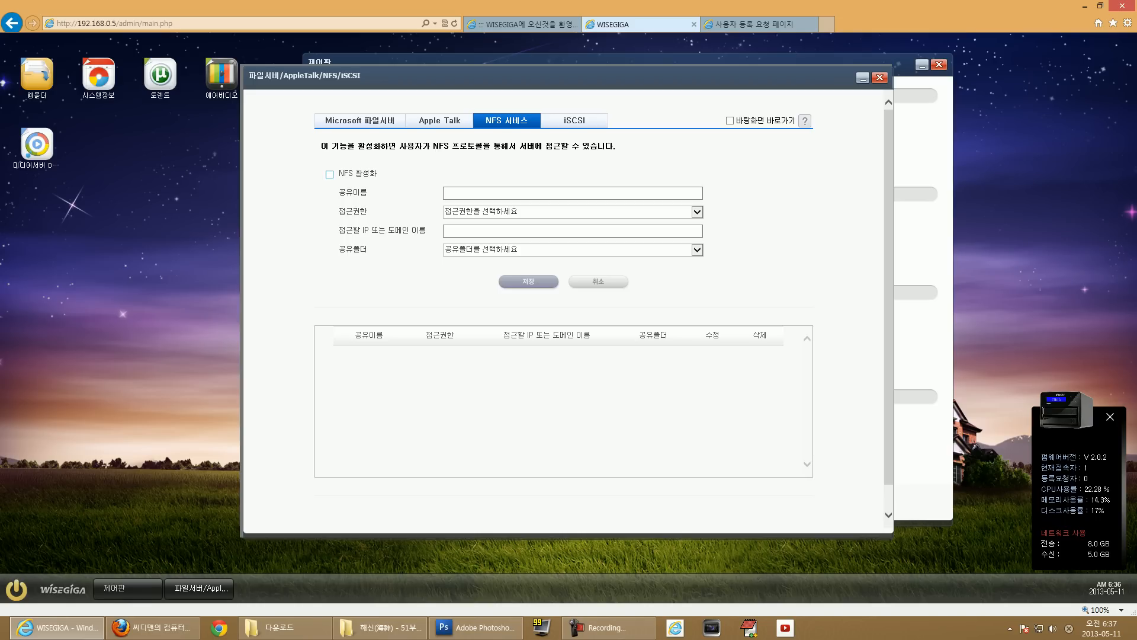
# Switch NFS off, review the iSCSI target activation and two existing targets, then close the window.
pyautogui.click(329, 174)
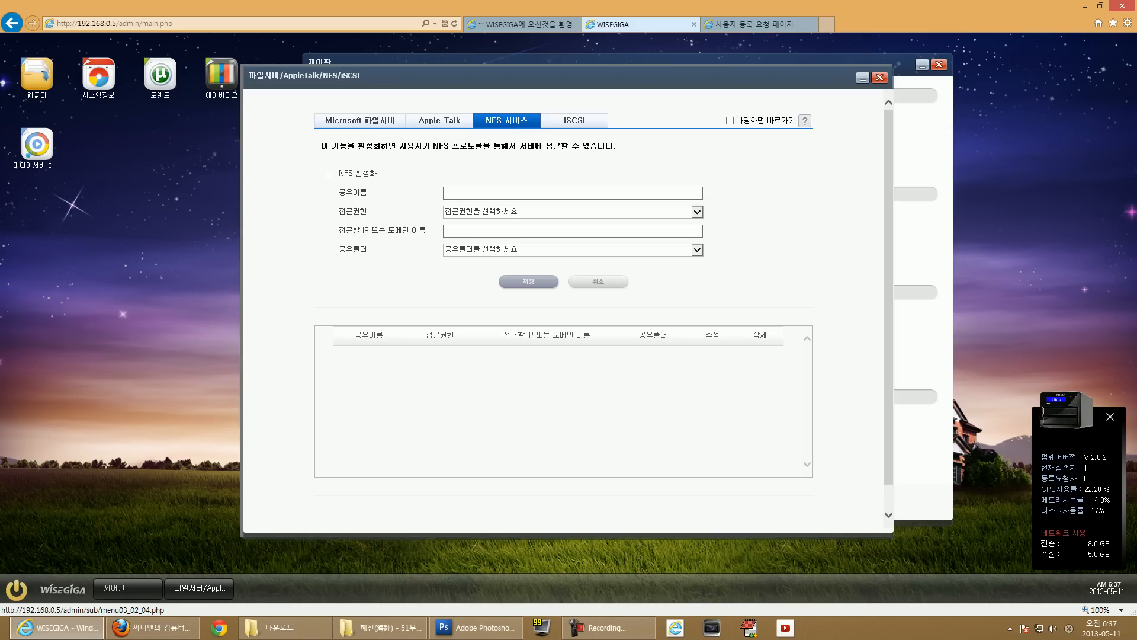
pyautogui.click(574, 120)
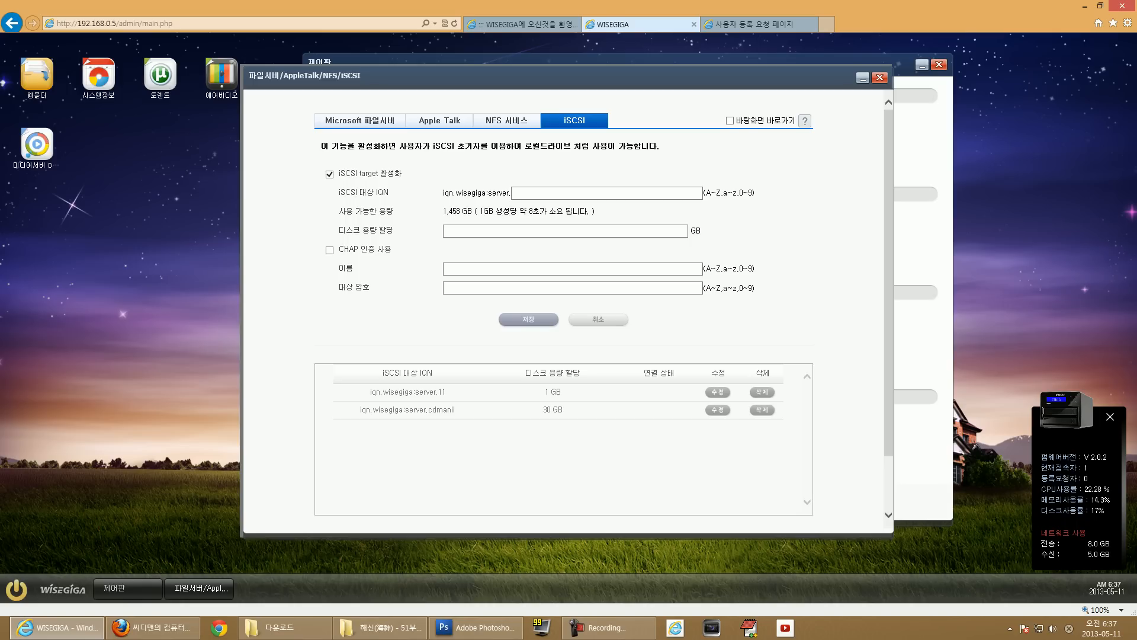
pyautogui.moveTo(339, 173); pyautogui.dragTo(405, 181)
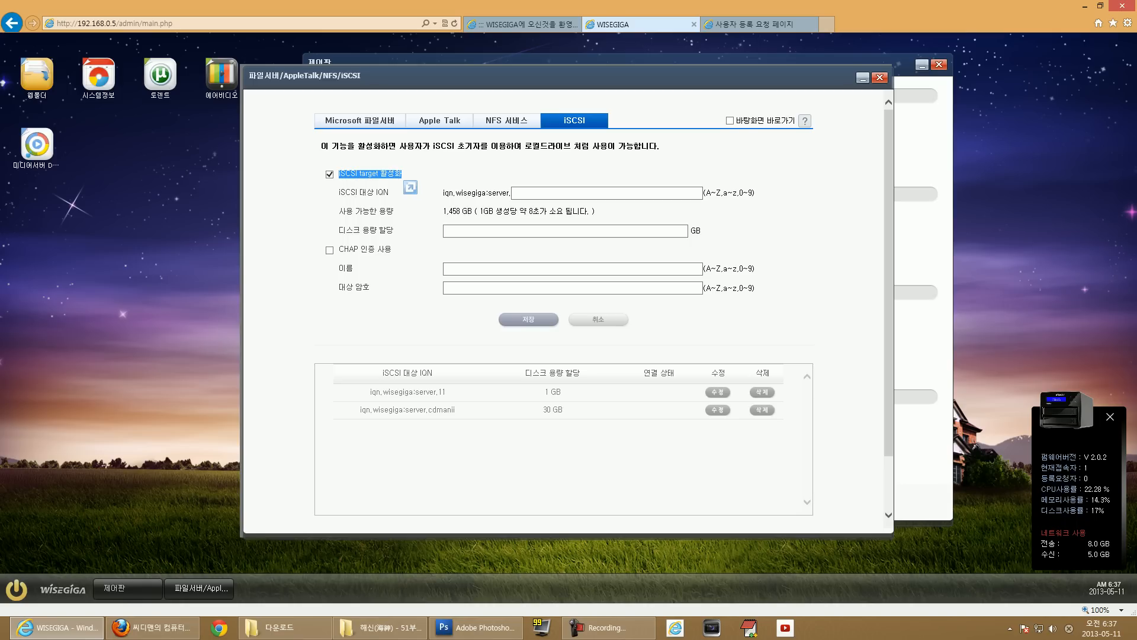
pyautogui.click(405, 182)
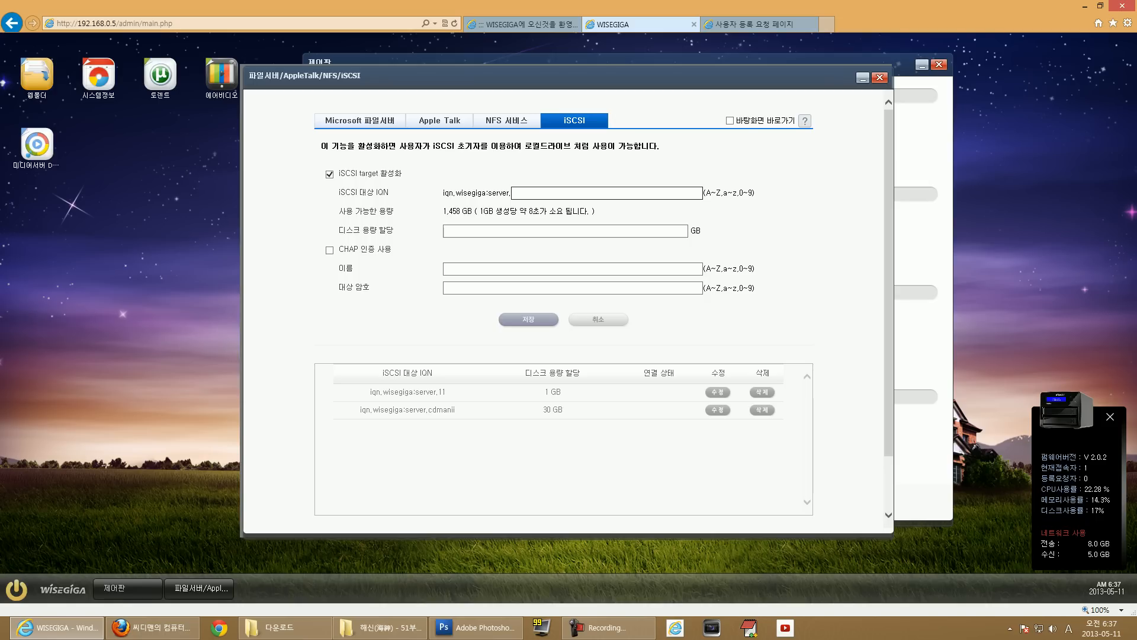
pyautogui.moveTo(369, 392); pyautogui.dragTo(776, 412)
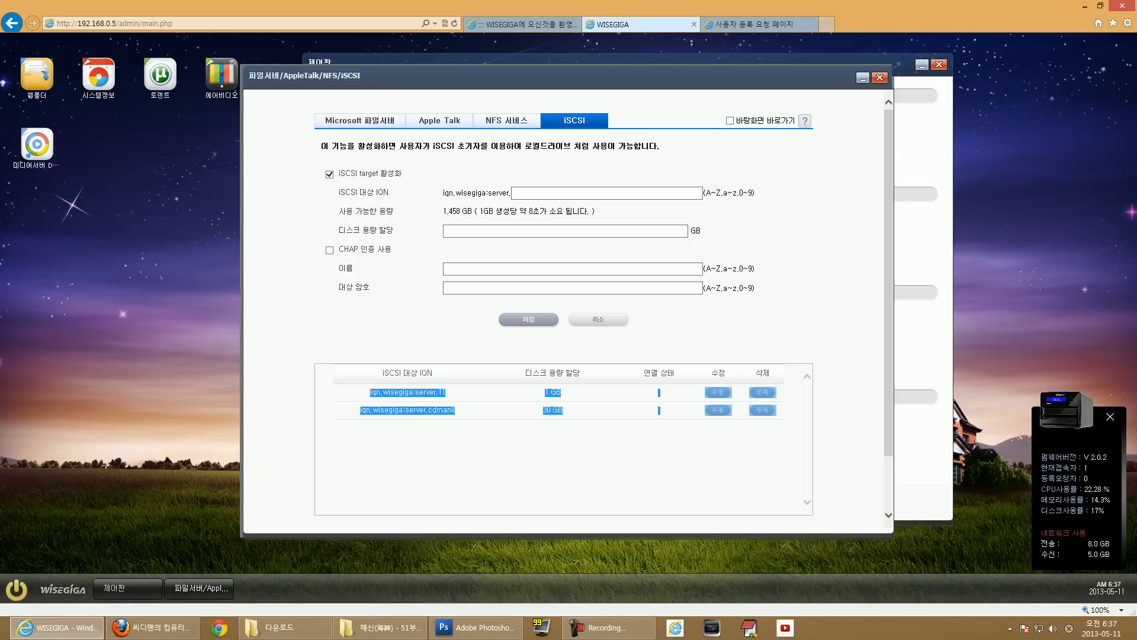
pyautogui.click(780, 422)
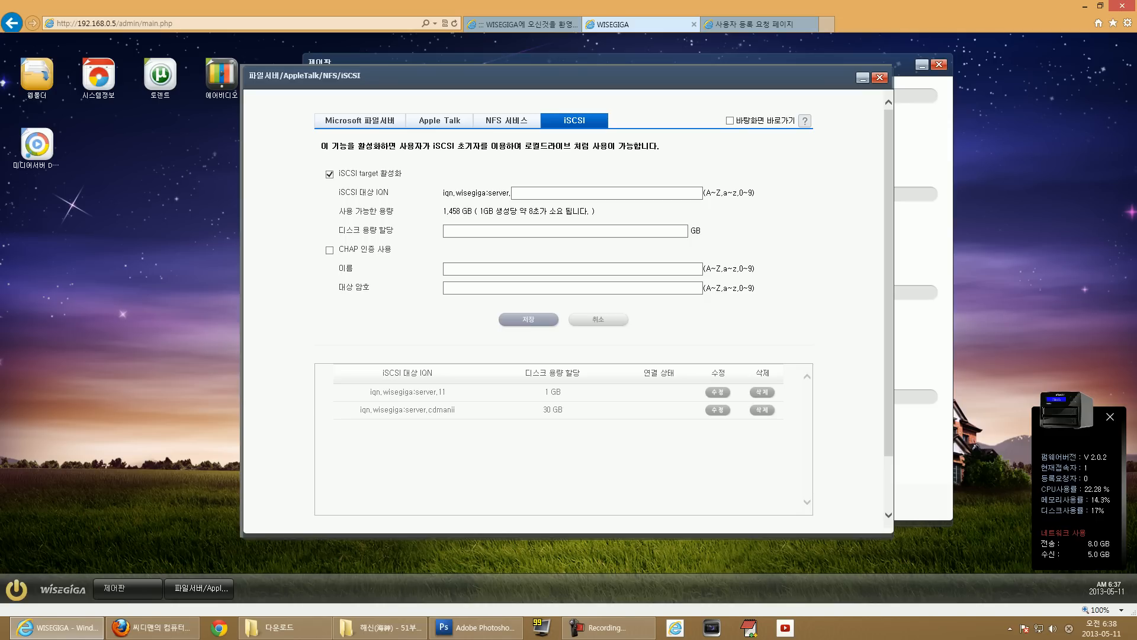
pyautogui.click(879, 78)
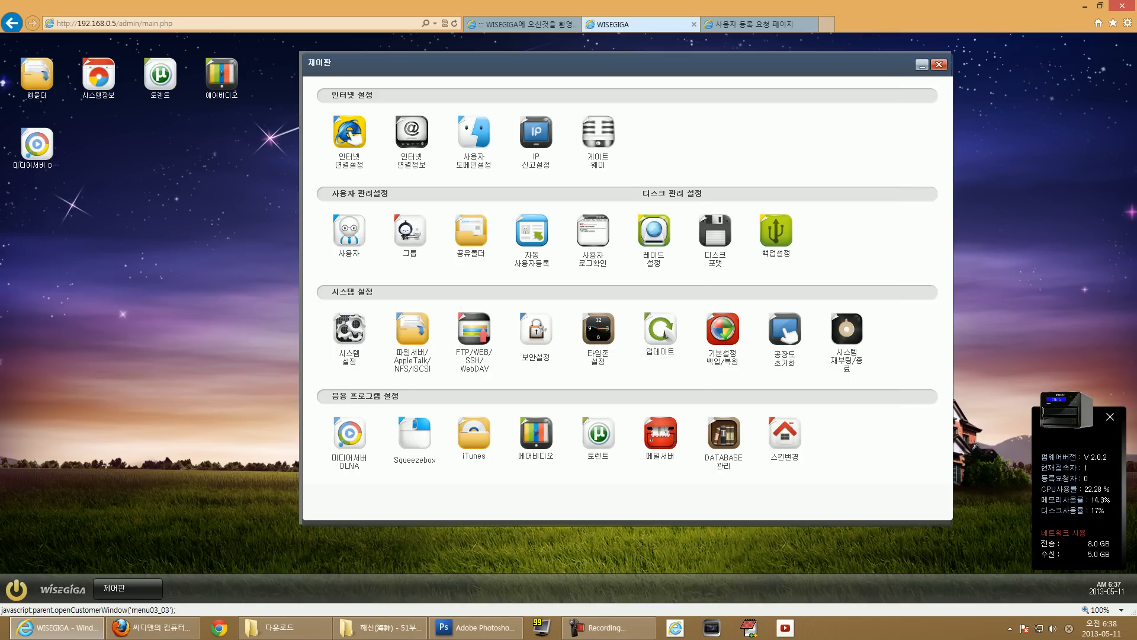
pyautogui.click(474, 331)
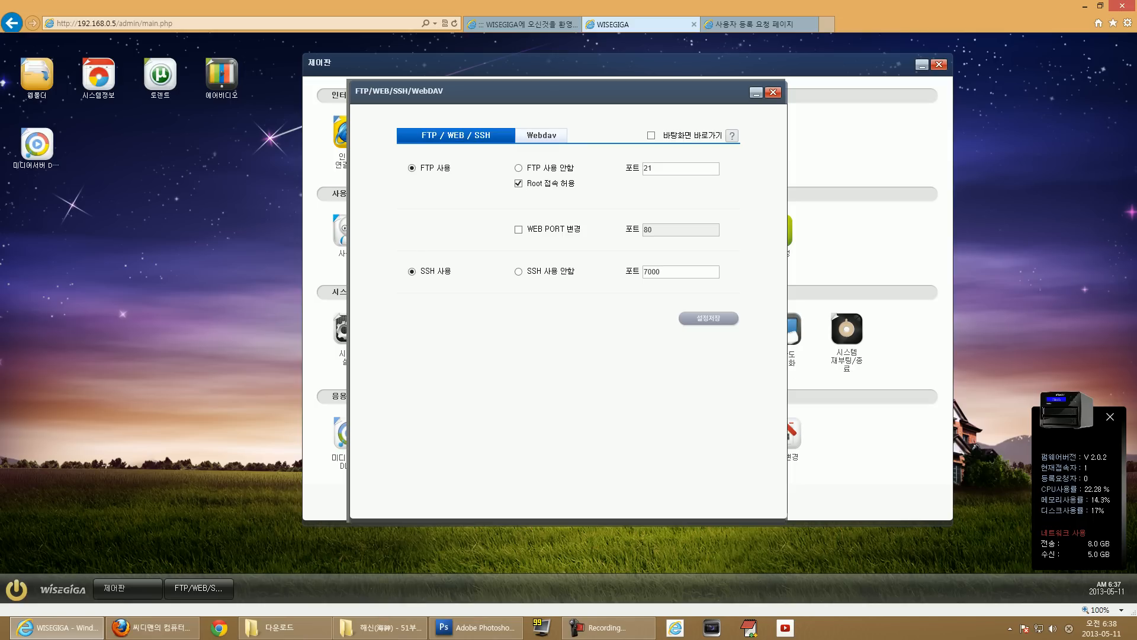
pyautogui.click(649, 169)
pyautogui.moveTo(420, 271); pyautogui.dragTo(454, 278)
pyautogui.doubleClick(652, 272)
pyautogui.click(541, 135)
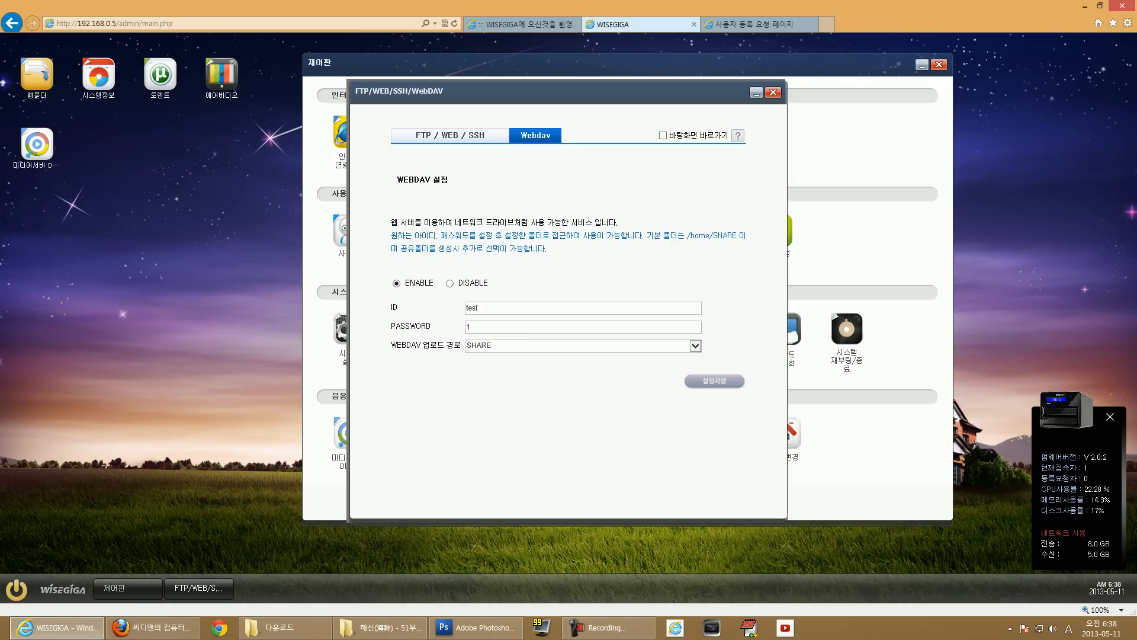
pyautogui.moveTo(396, 179); pyautogui.dragTo(450, 181)
pyautogui.moveTo(391, 222)
pyautogui.mouseDown()
pyautogui.moveTo(547, 250)
pyautogui.moveTo(391, 223)
pyautogui.mouseUp()
pyautogui.click(548, 260)
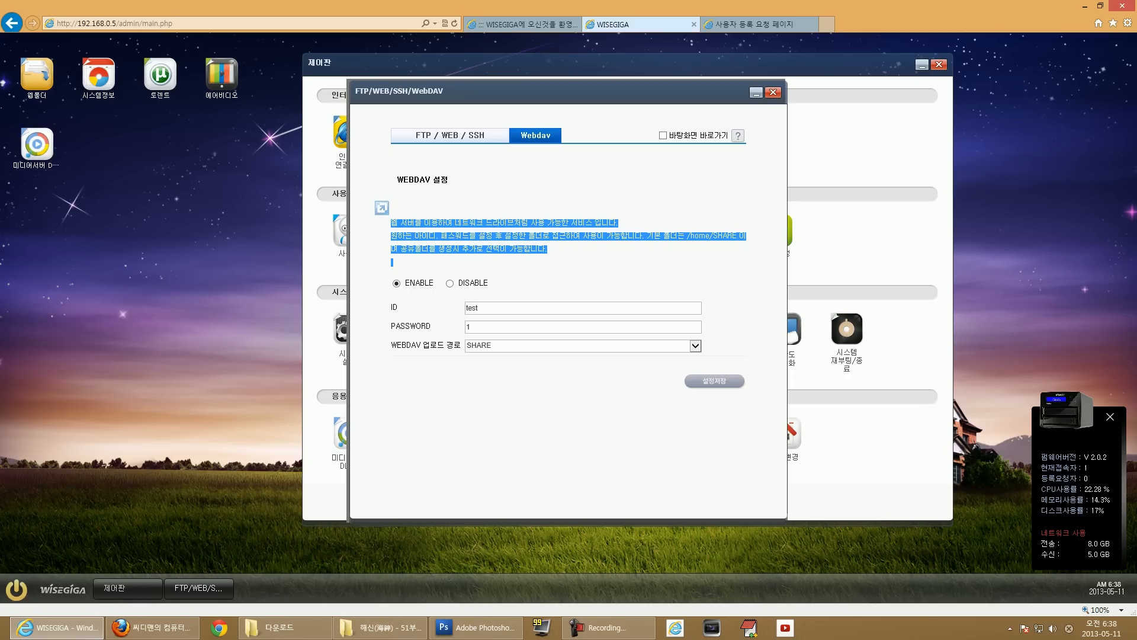
pyautogui.click(773, 92)
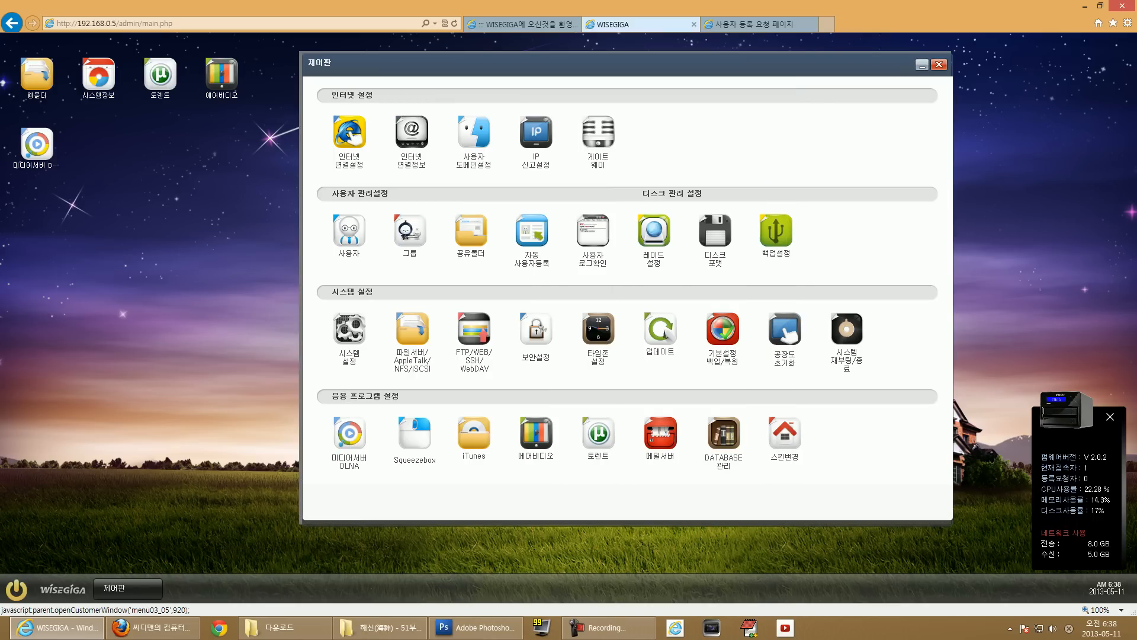
pyautogui.click(536, 331)
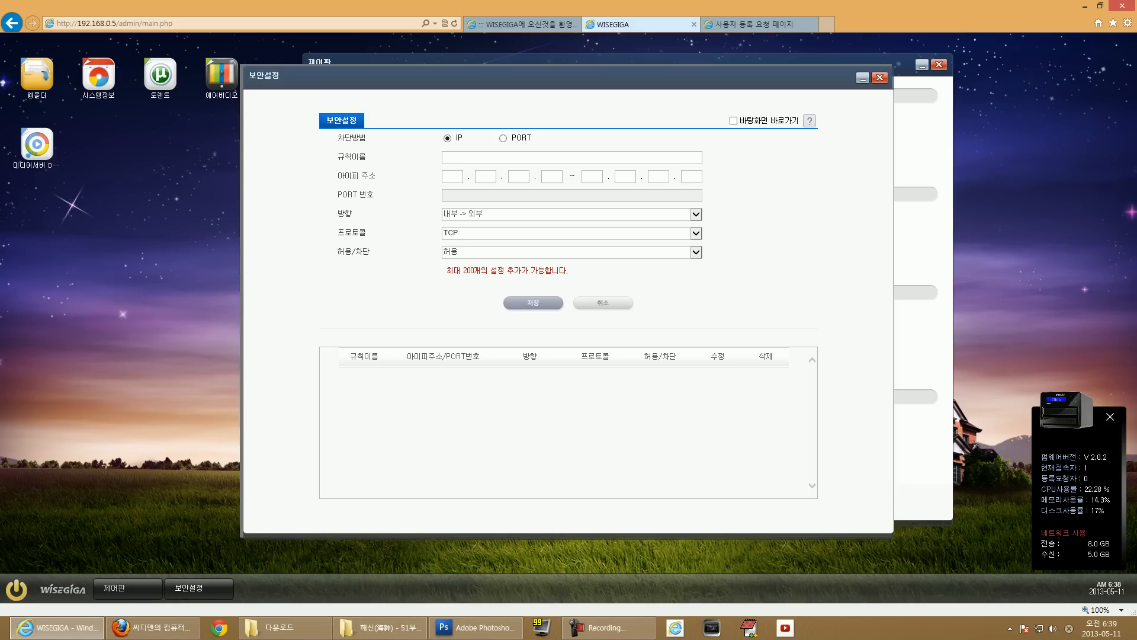
pyautogui.moveTo(446, 270); pyautogui.dragTo(568, 271)
pyautogui.click(576, 272)
pyautogui.click(880, 78)
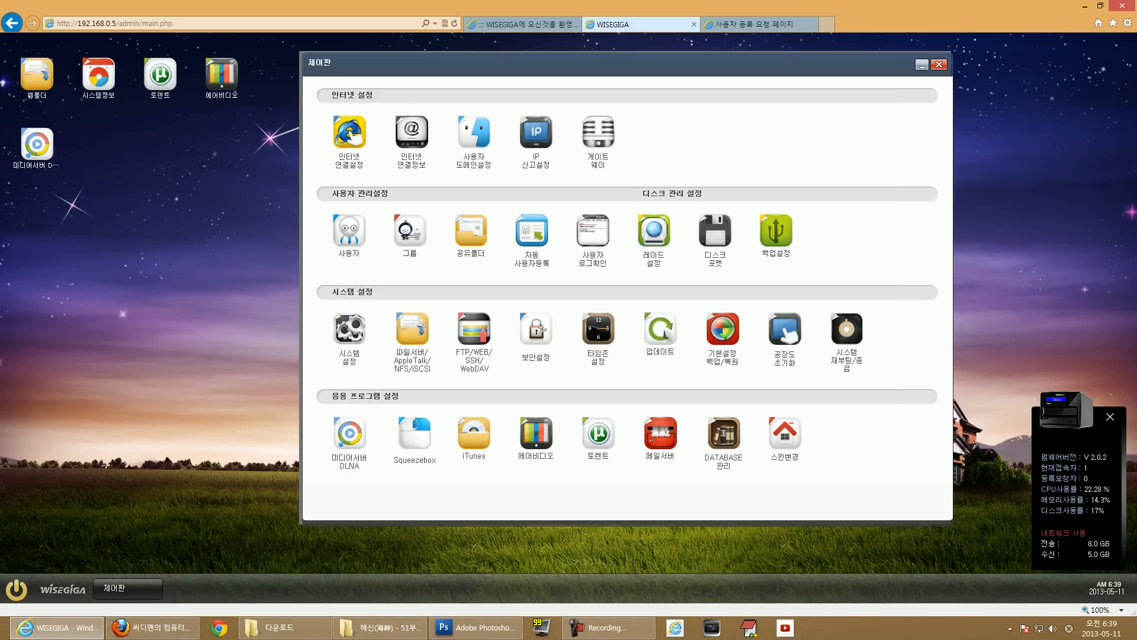
pyautogui.click(598, 328)
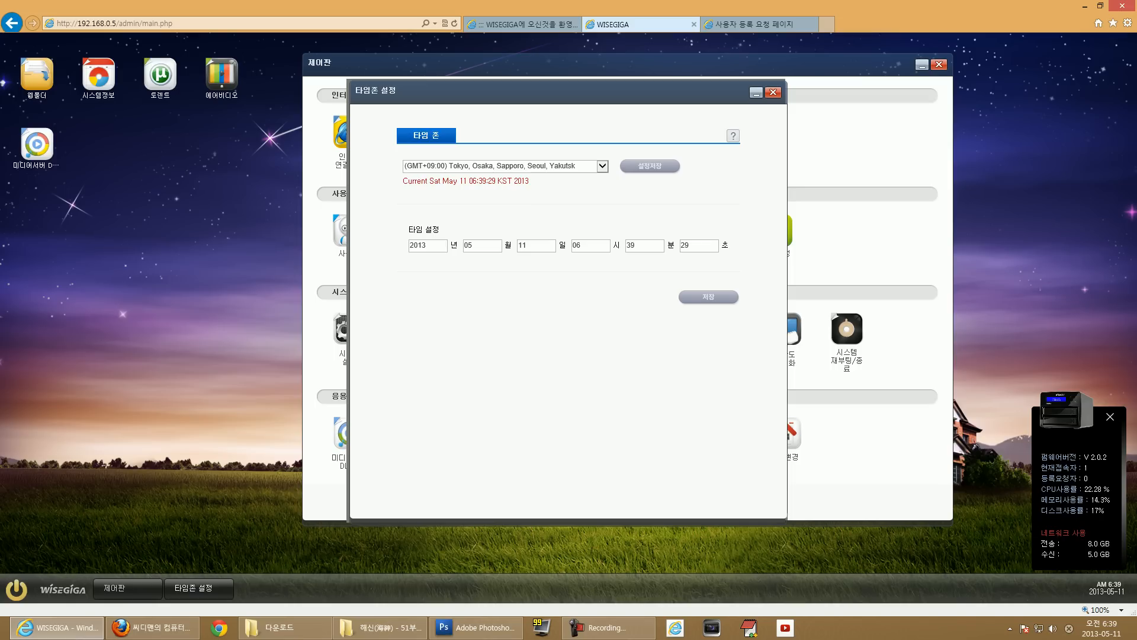
pyautogui.click(774, 92)
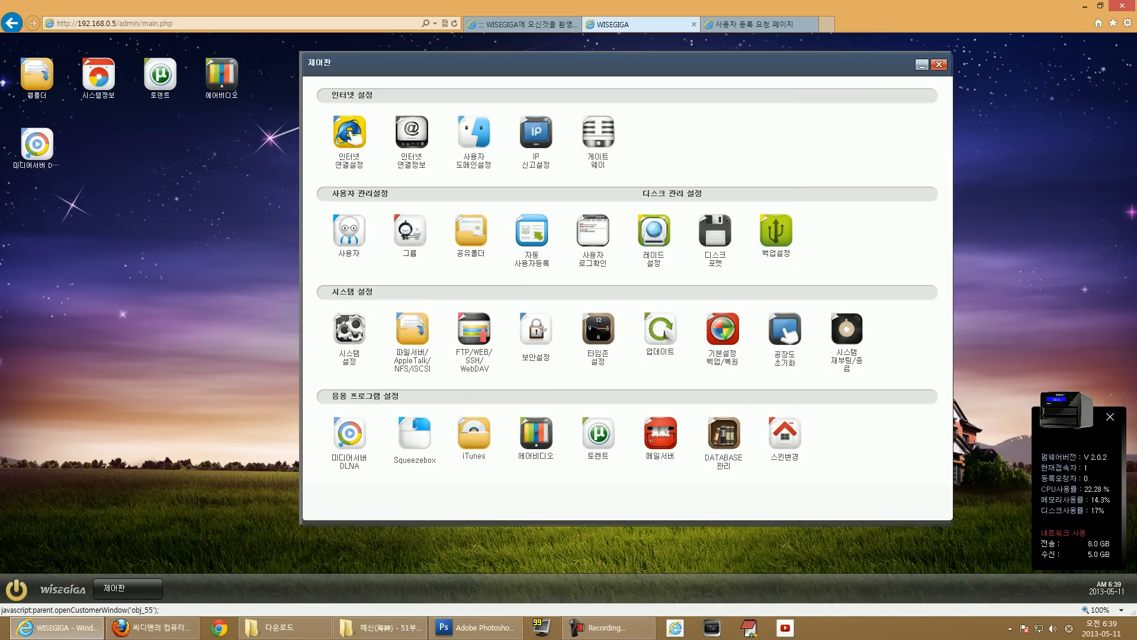
pyautogui.click(660, 329)
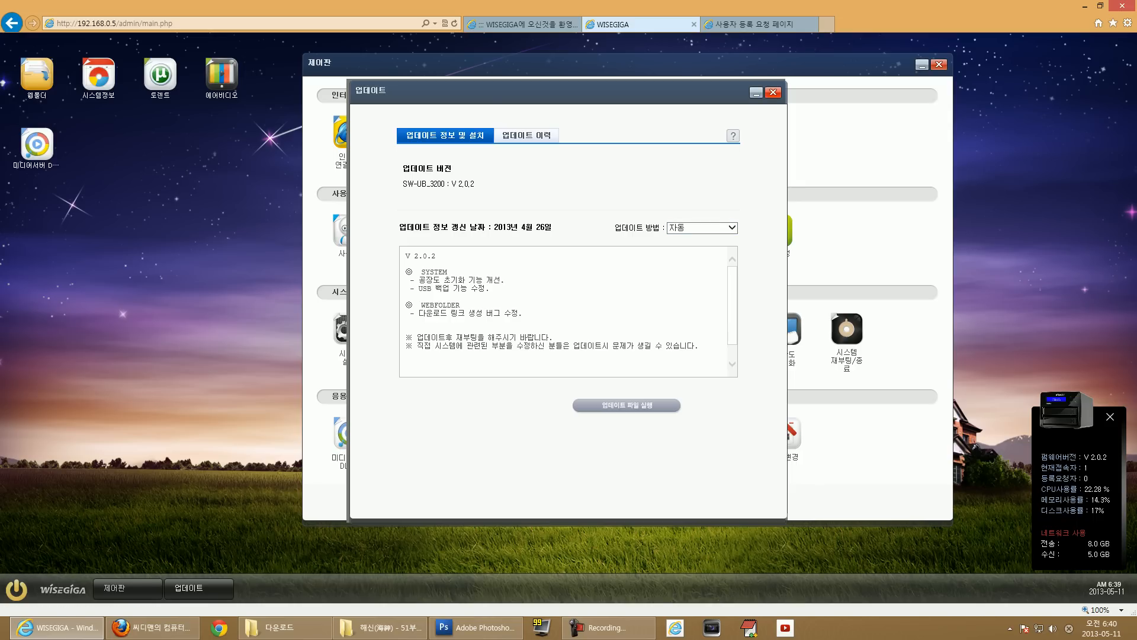
pyautogui.click(773, 93)
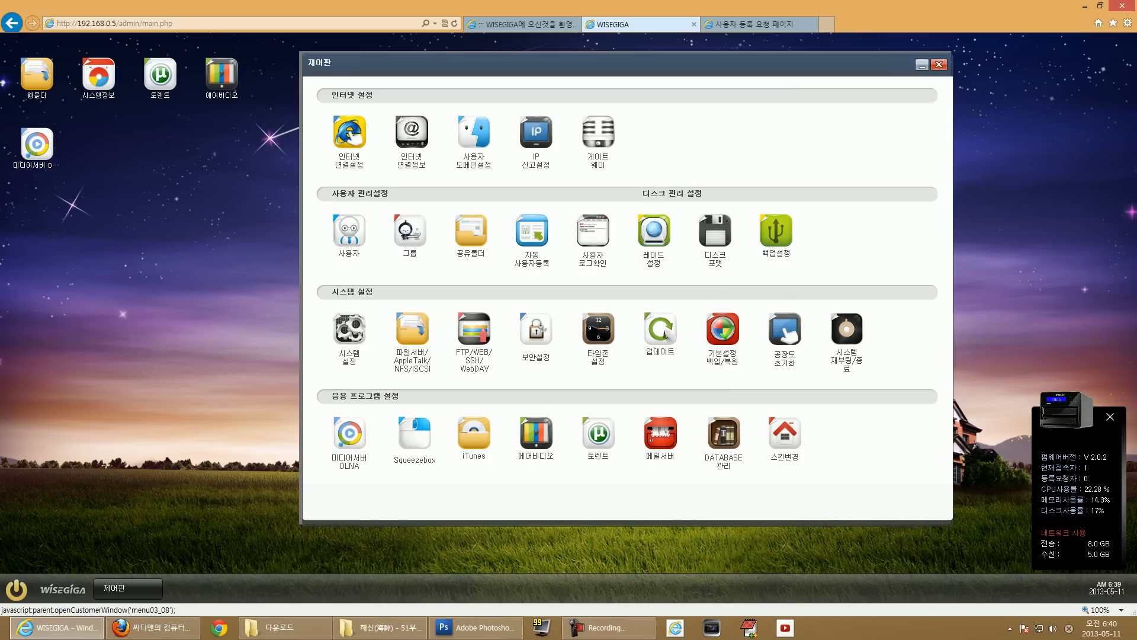
# Open settings backup/restore, move its window lower, read the backup description, then close it.
pyautogui.click(723, 328)
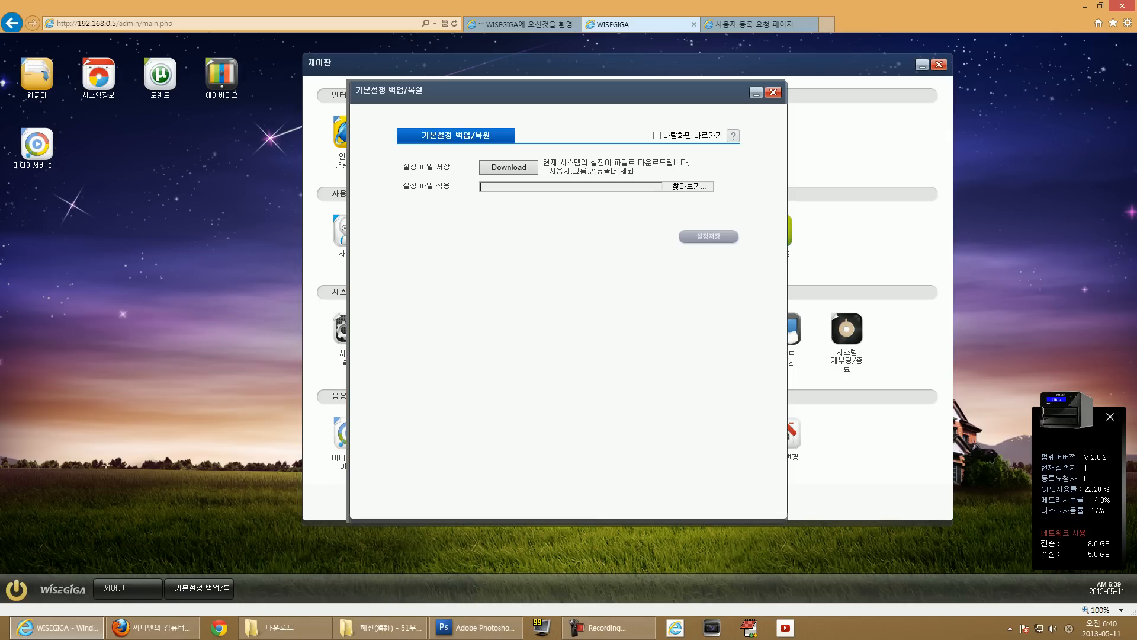
pyautogui.moveTo(592, 91); pyautogui.dragTo(610, 108)
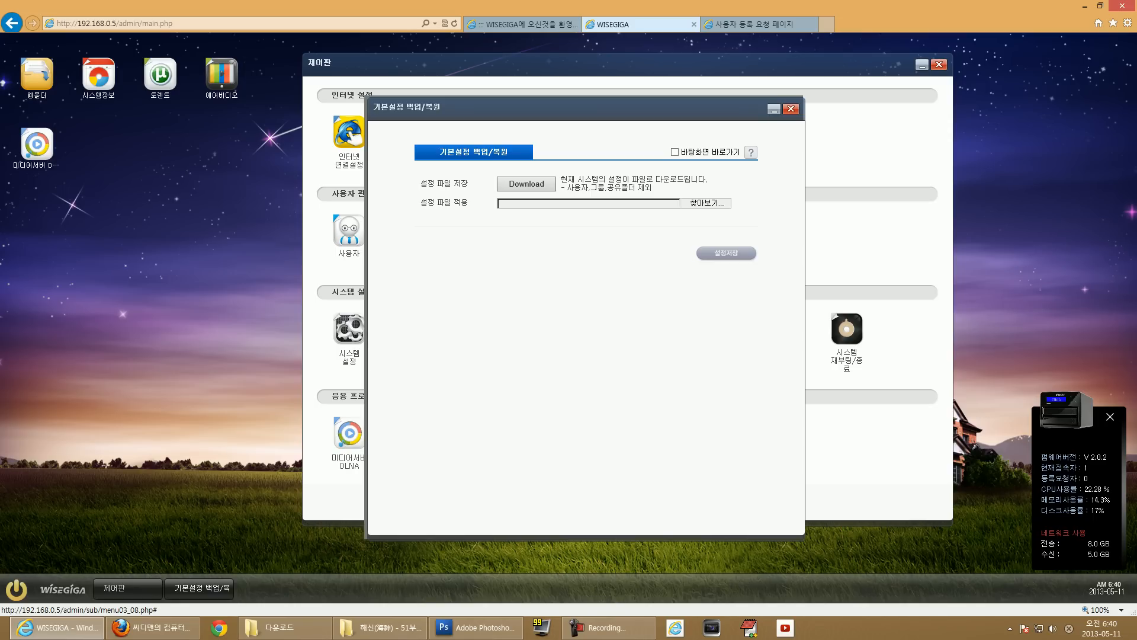
pyautogui.moveTo(561, 179)
pyautogui.mouseDown()
pyautogui.moveTo(706, 180)
pyautogui.moveTo(560, 178)
pyautogui.mouseUp()
pyautogui.click(661, 187)
pyautogui.click(551, 169)
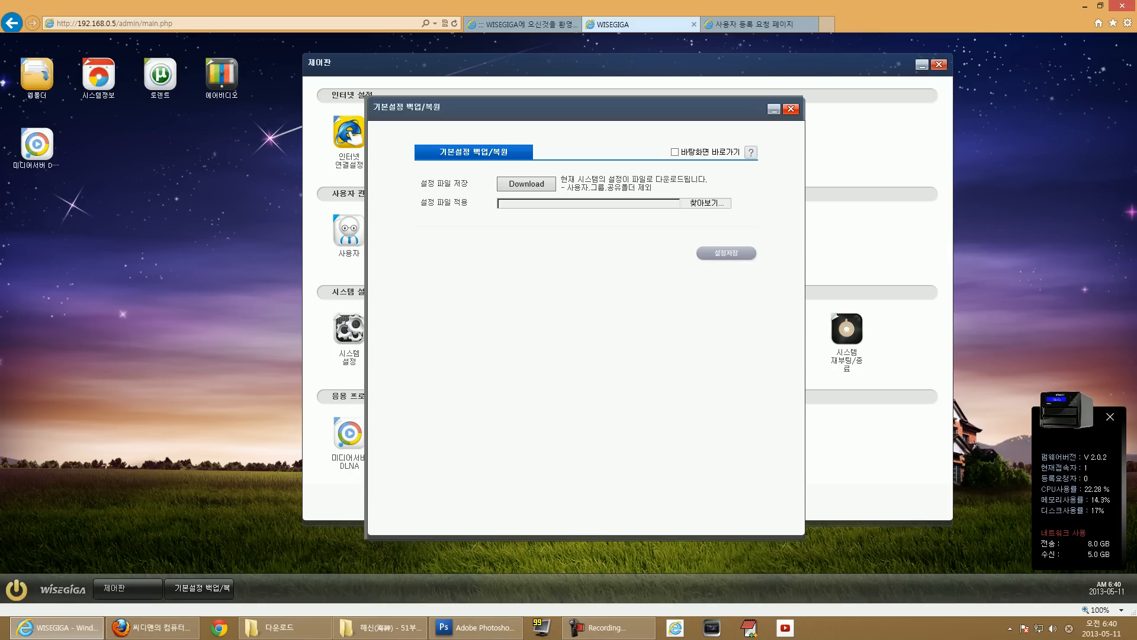
pyautogui.click(791, 109)
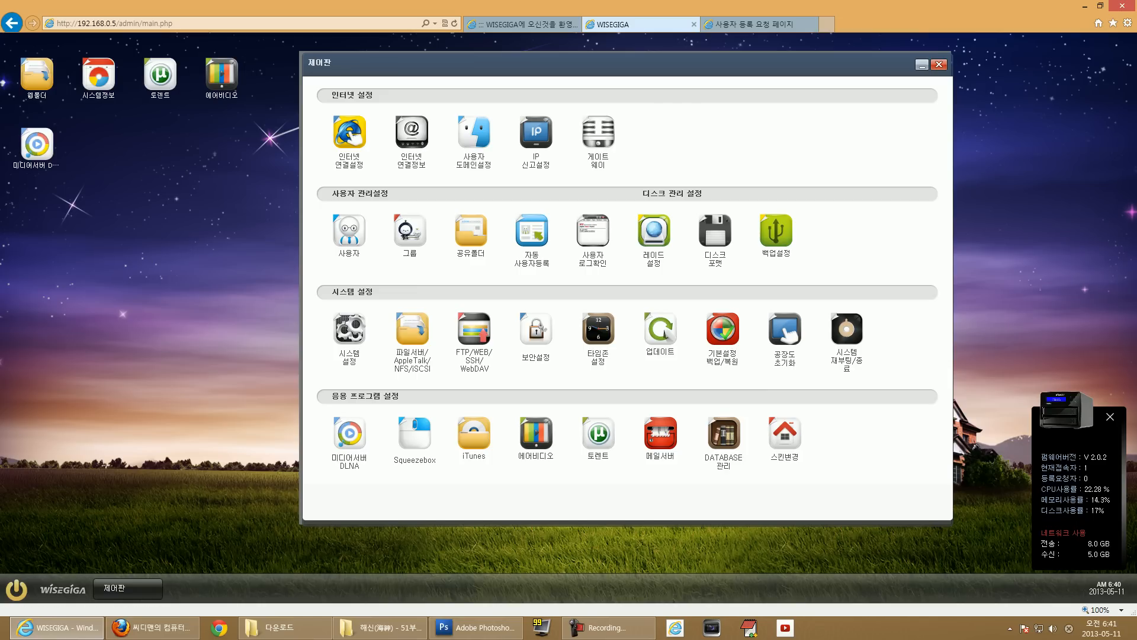
# Open the system reboot/shutdown window from the Control Panel.
pyautogui.click(847, 329)
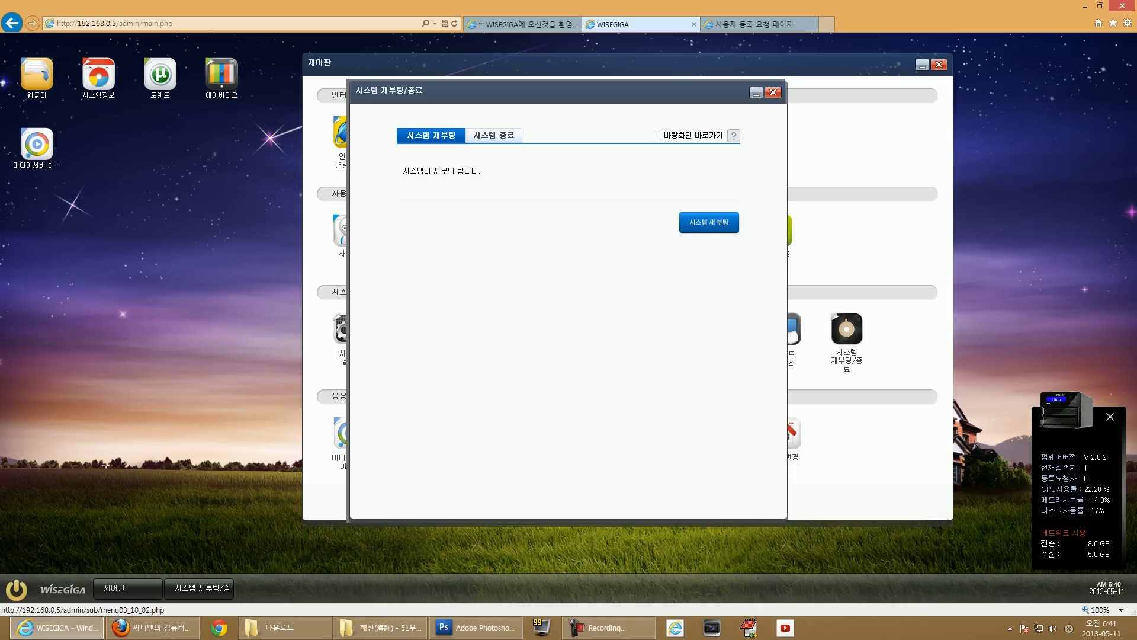
# Compare the shutdown and reboot options, dismiss the dialog with Esc, and open the DLNA media server.
pyautogui.click(494, 135)
pyautogui.click(431, 135)
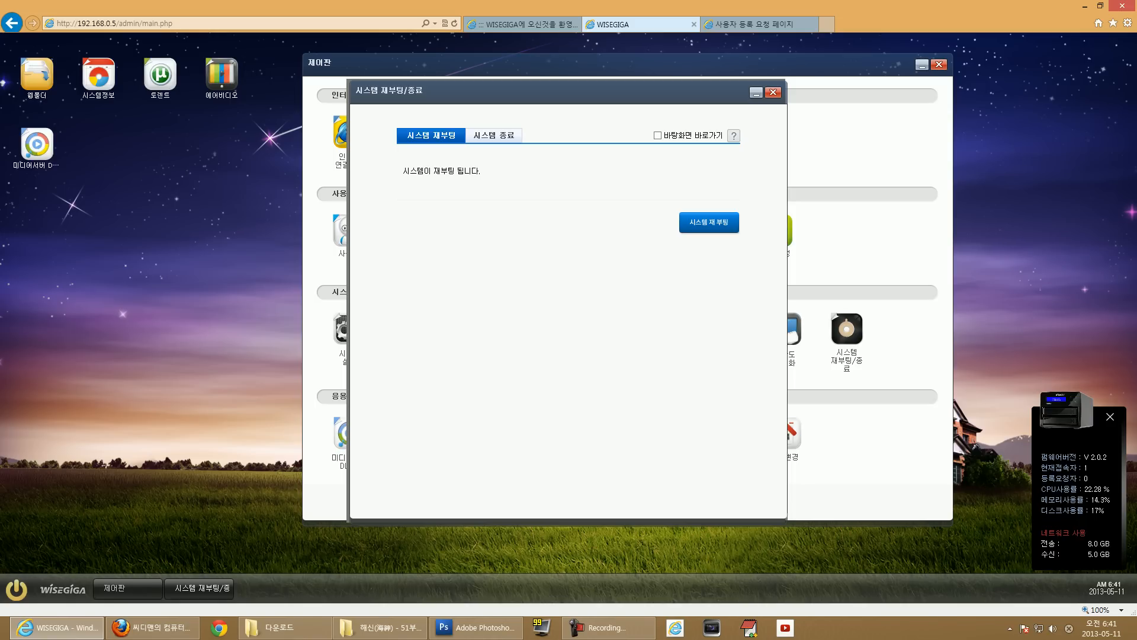
pyautogui.press('Escape')
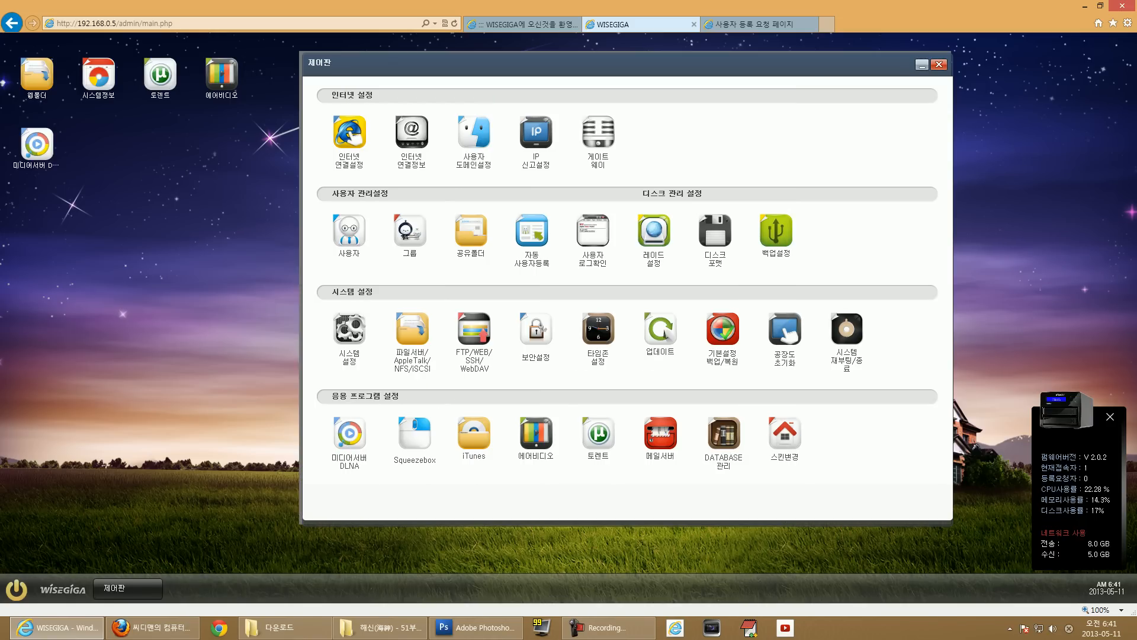
pyautogui.click(349, 435)
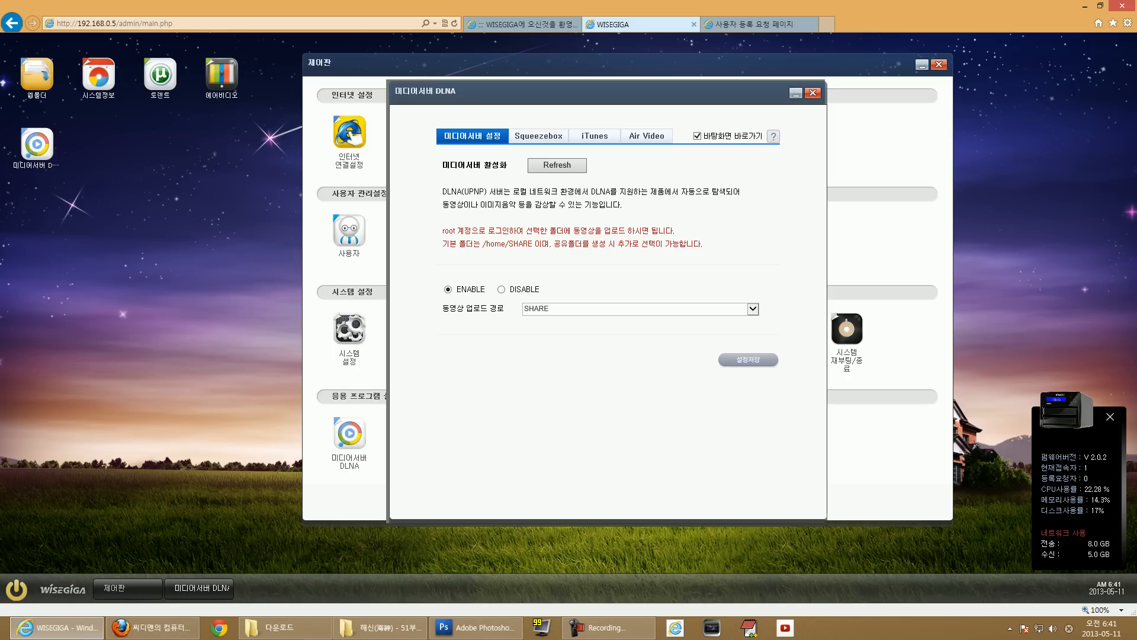
# Check the DLNA upload folder, view the Squeezebox Logitech Mediaserver page, then the iTunes sharing page.
pyautogui.click(640, 308)
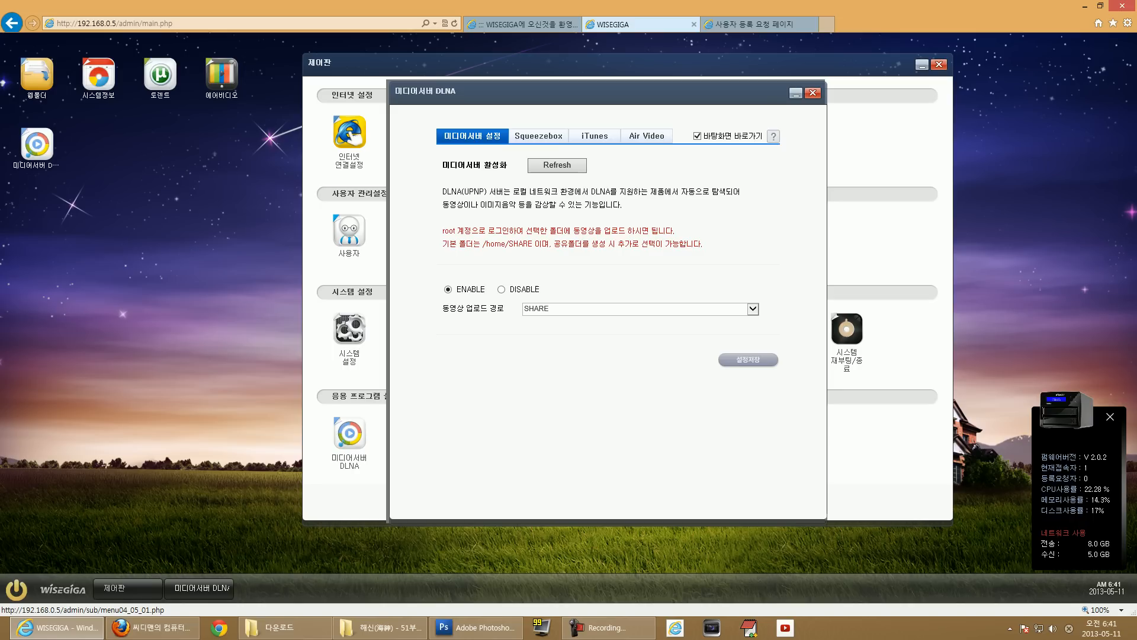
pyautogui.click(539, 136)
pyautogui.moveTo(418, 162); pyautogui.dragTo(502, 178)
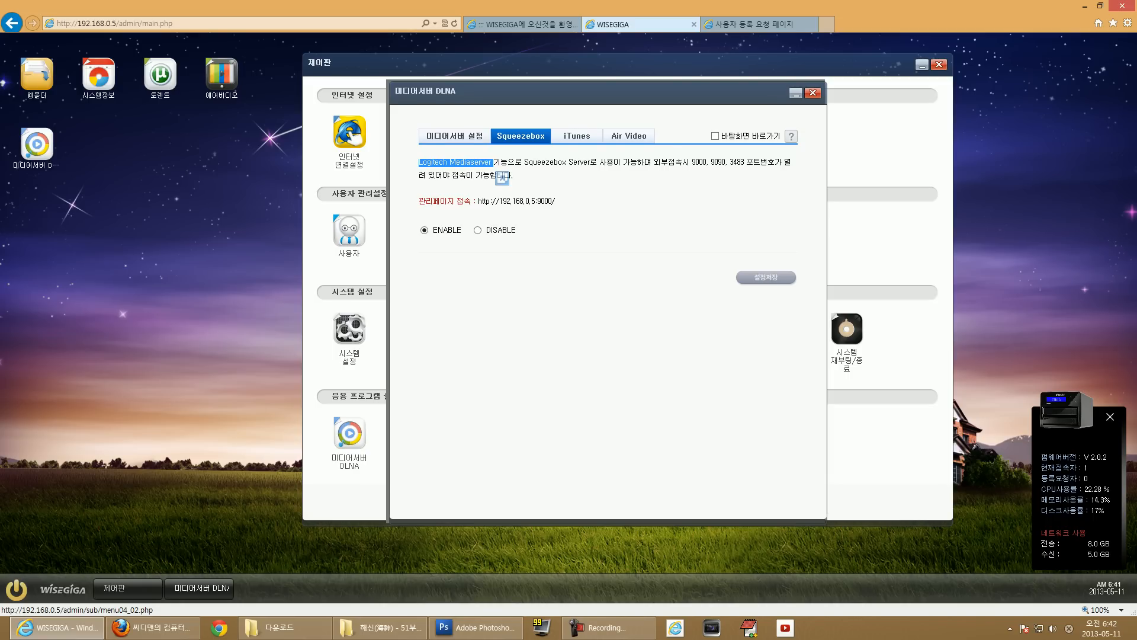
pyautogui.click(577, 137)
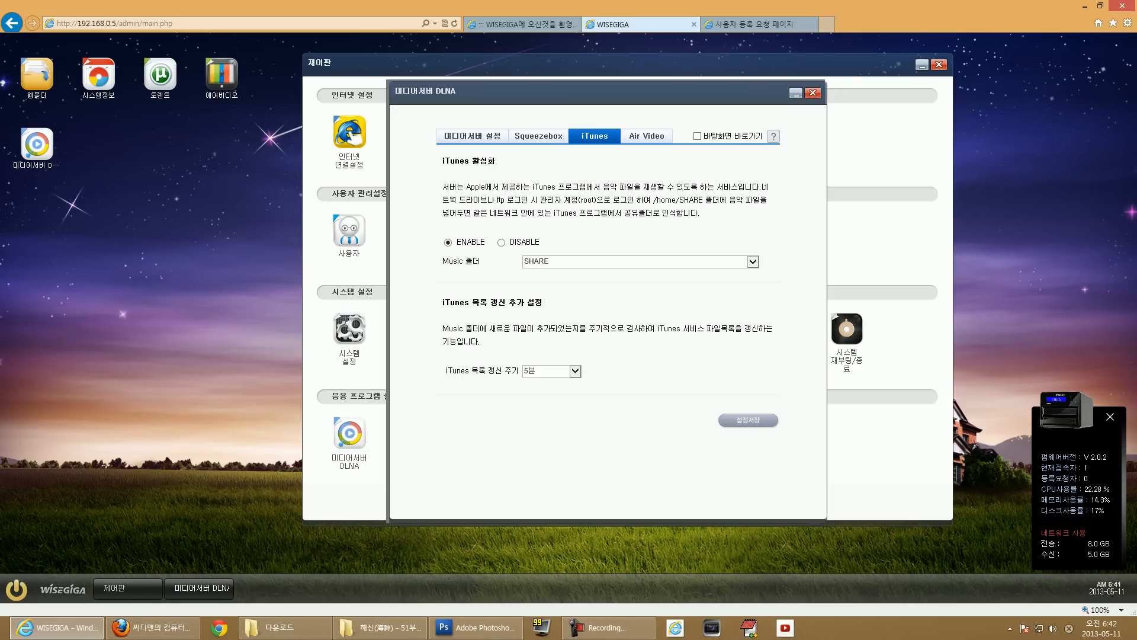
# Review iTunes music folders and Air Video's mp4 note, then close the media server and open torrent.
pyautogui.click(753, 262)
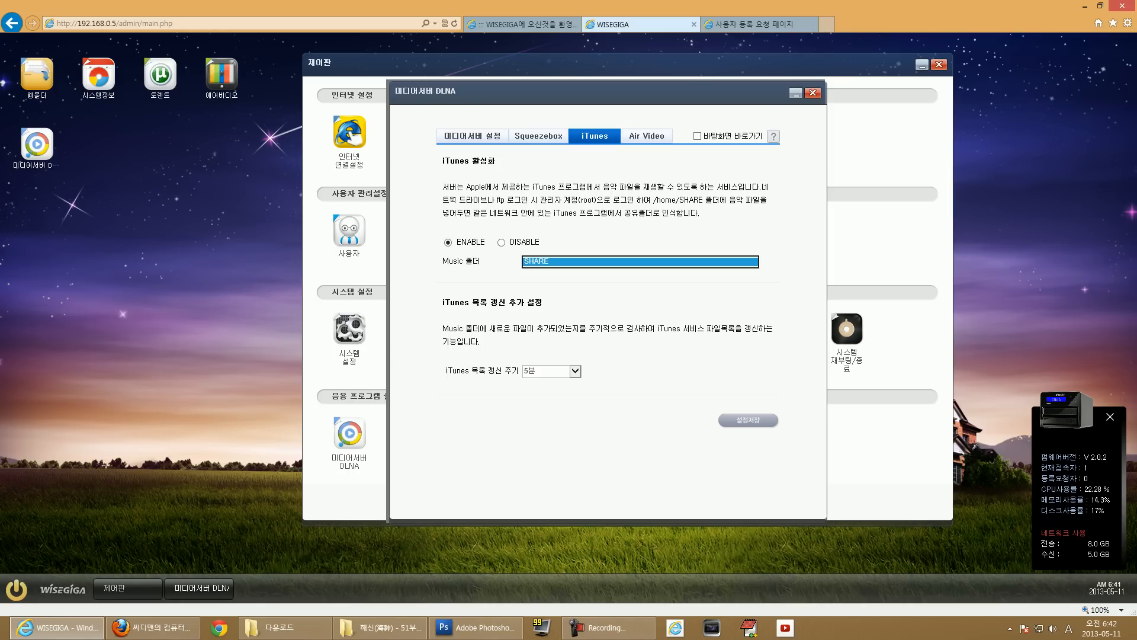
pyautogui.moveTo(443, 261); pyautogui.dragTo(481, 262)
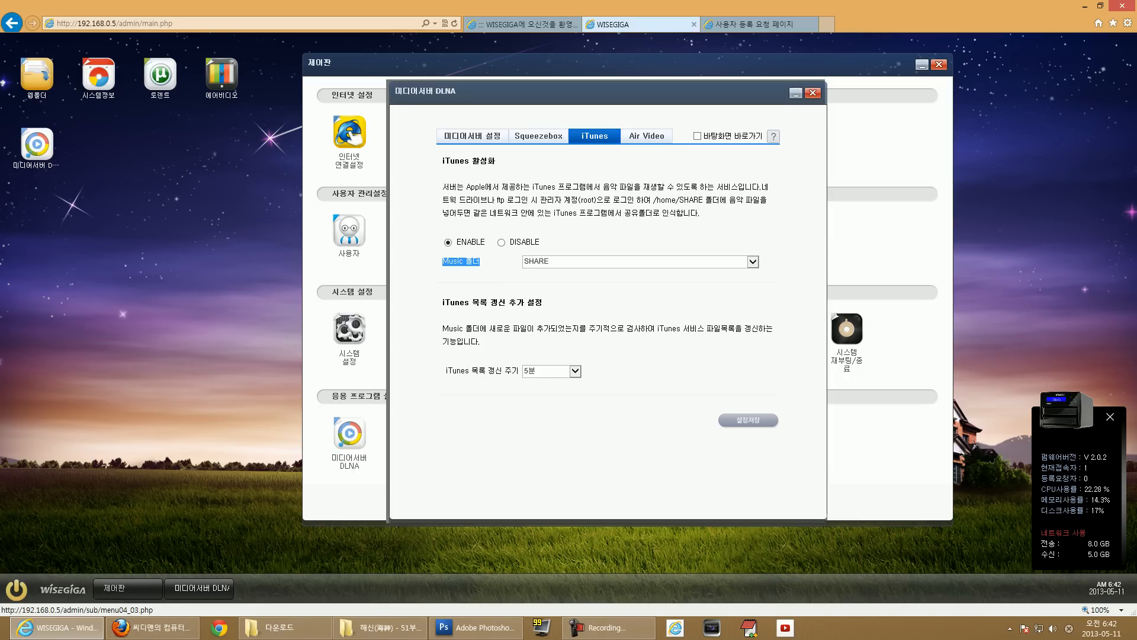
pyautogui.click(647, 136)
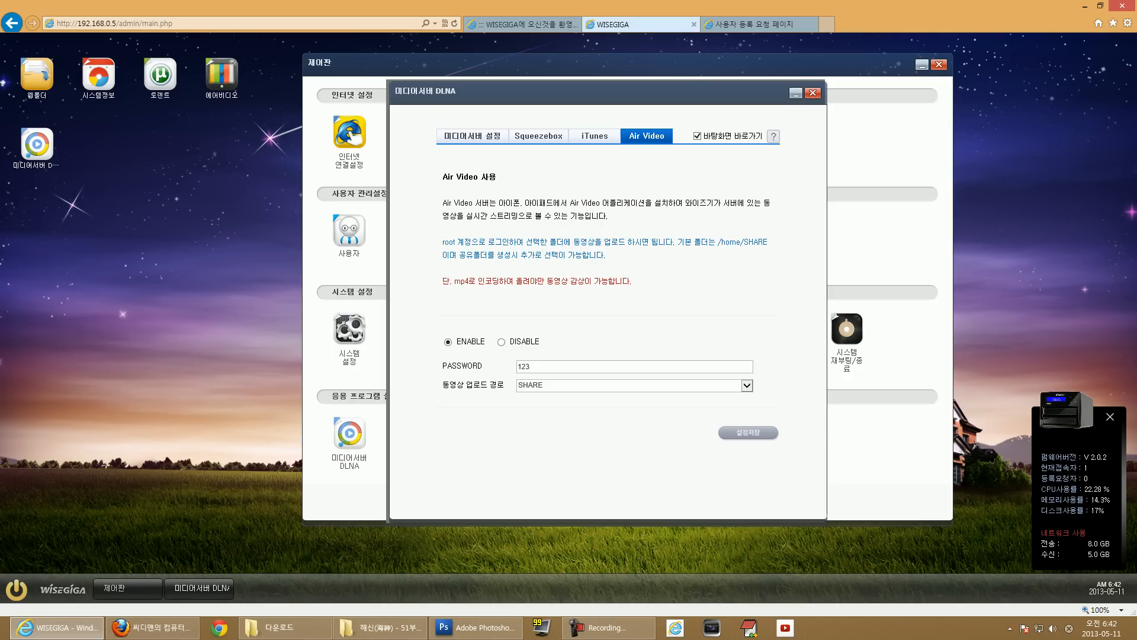
pyautogui.moveTo(455, 281); pyautogui.dragTo(631, 281)
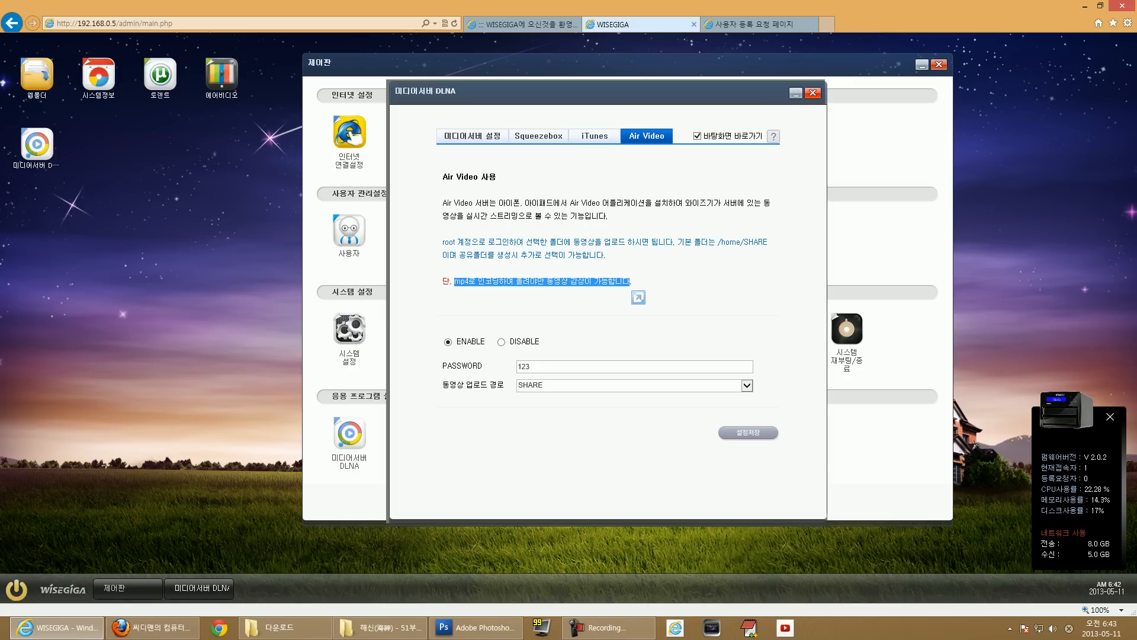
pyautogui.click(813, 93)
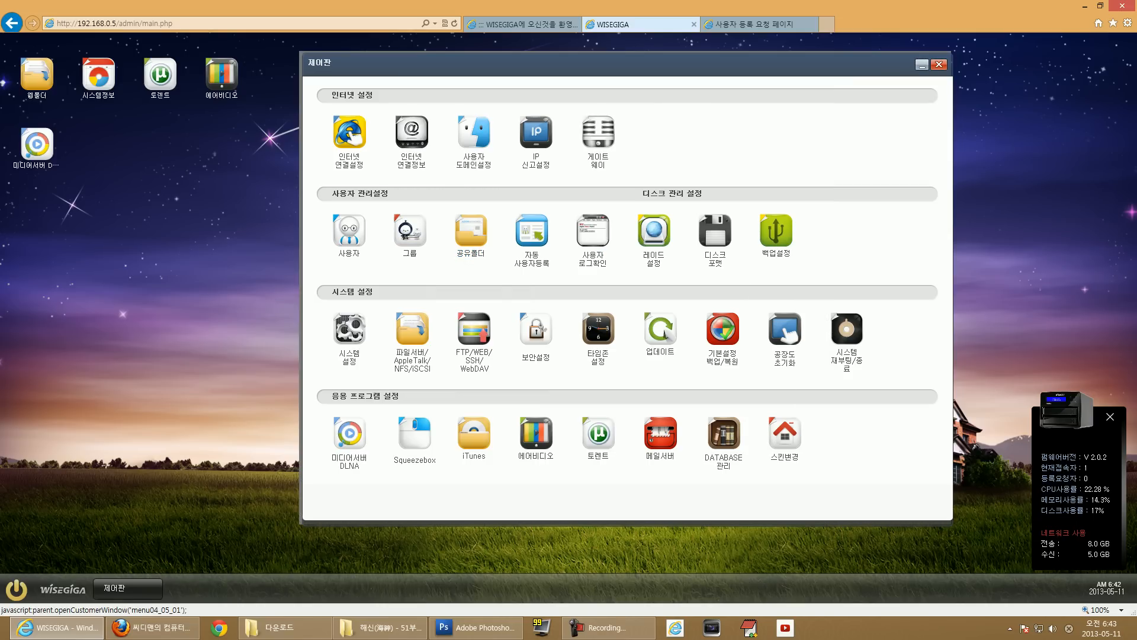
pyautogui.click(598, 433)
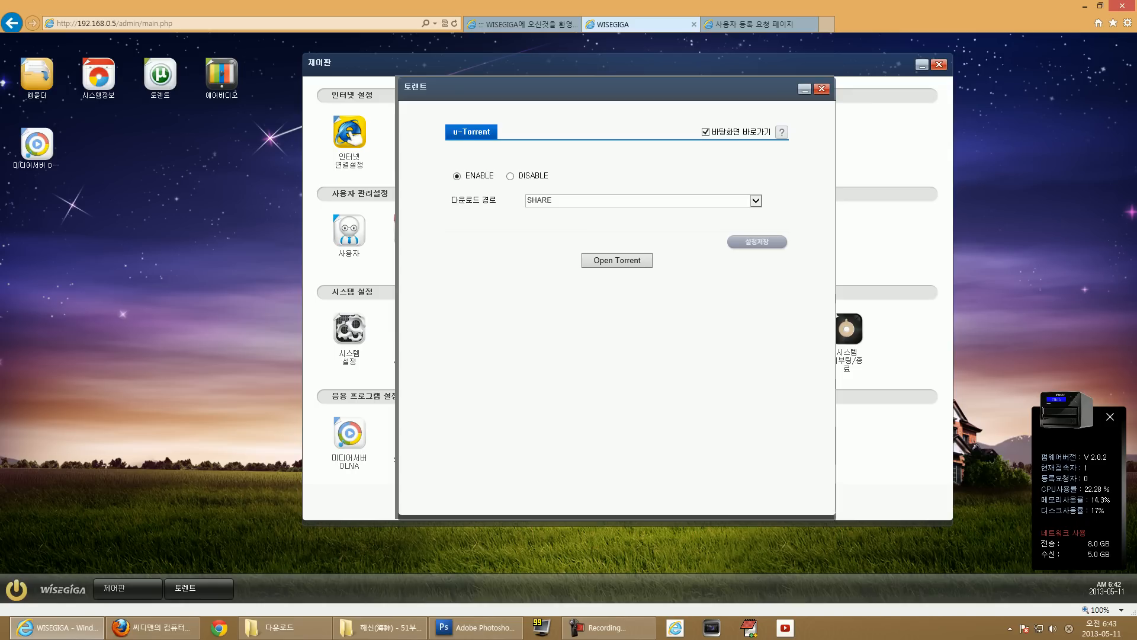
# Keep SHARE as the torrent download path, try the web interface, close the error, and re-enable torrent.
pyautogui.click(756, 201)
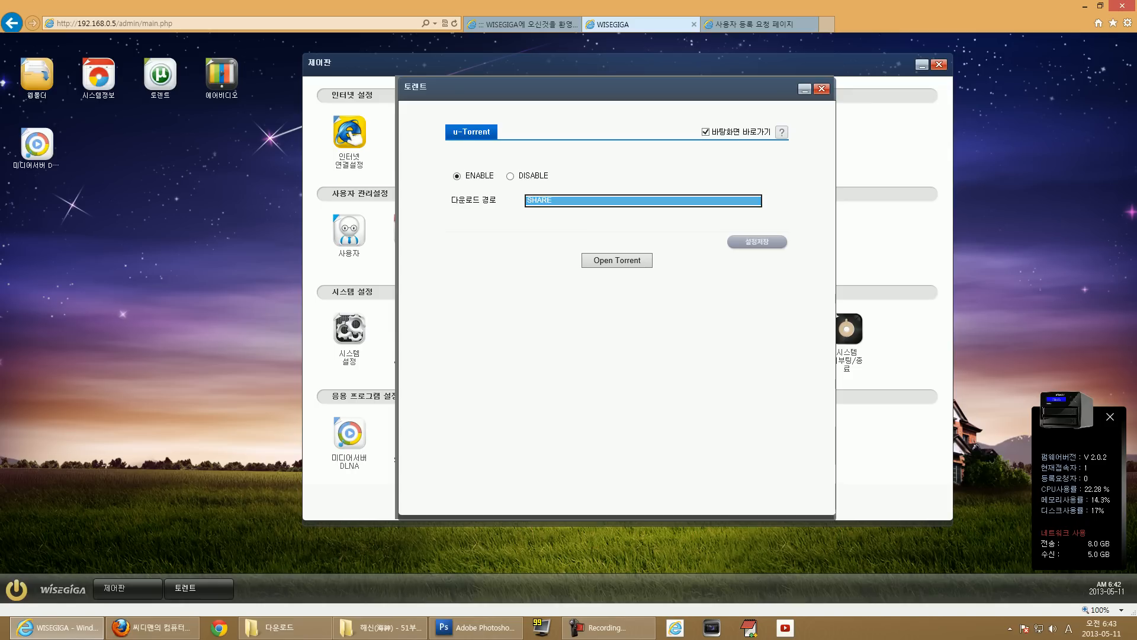
pyautogui.click(748, 200)
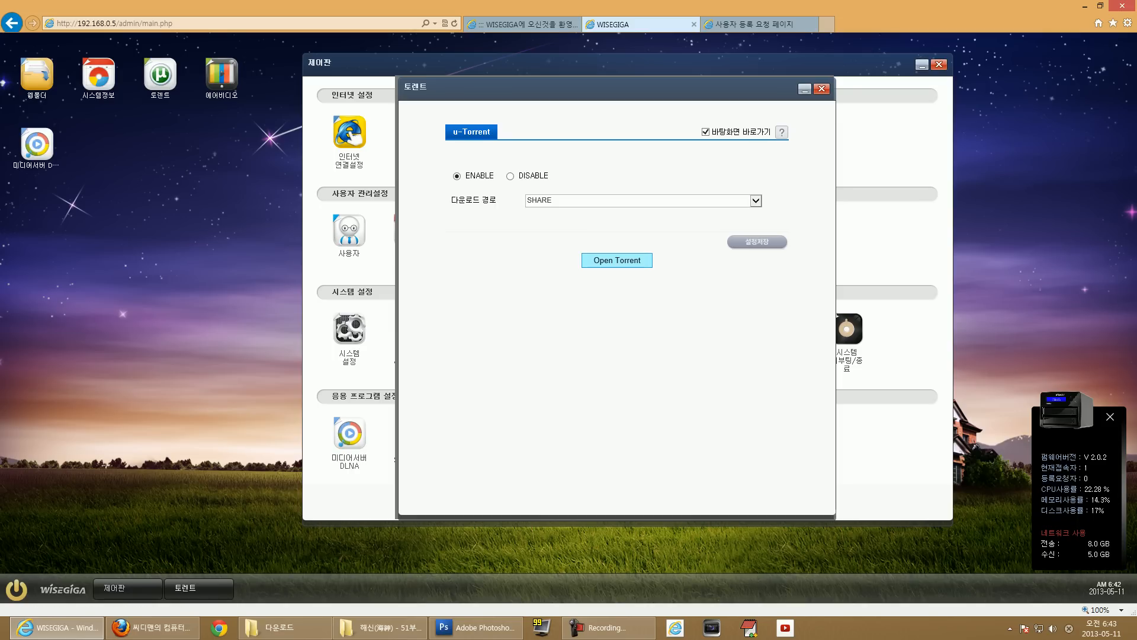
pyautogui.click(617, 261)
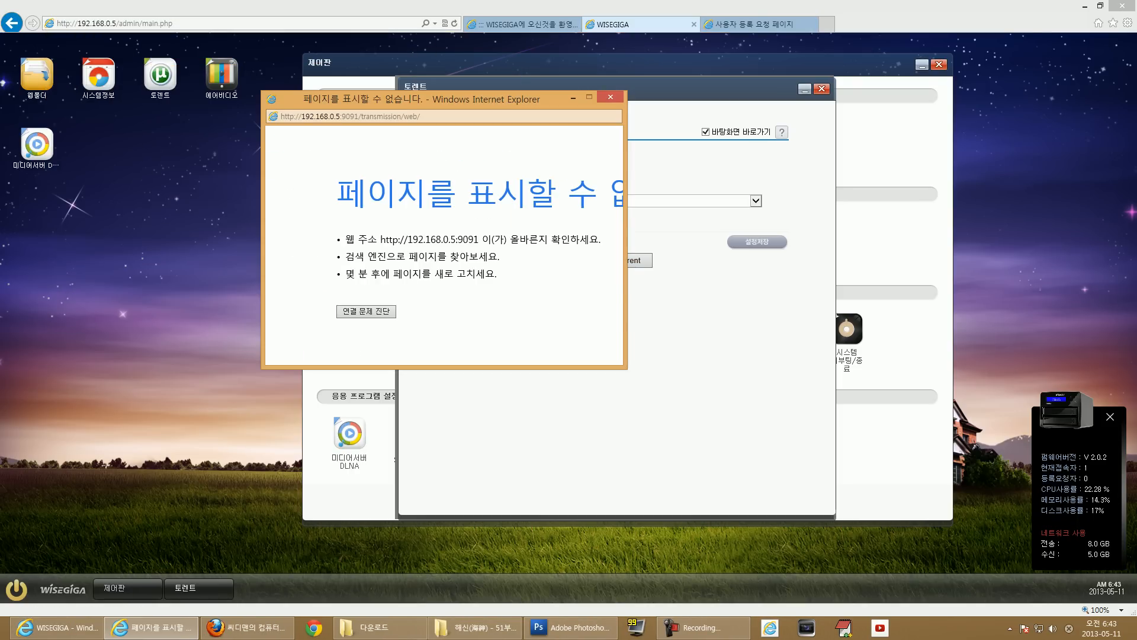
pyautogui.click(610, 96)
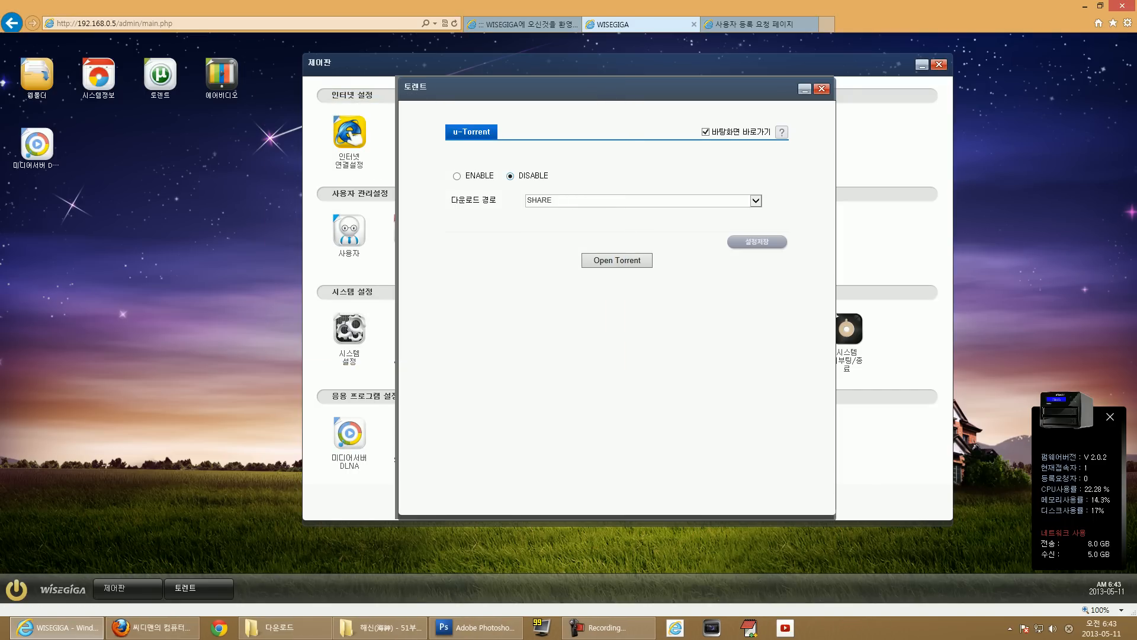
pyautogui.click(456, 176)
pyautogui.click(617, 260)
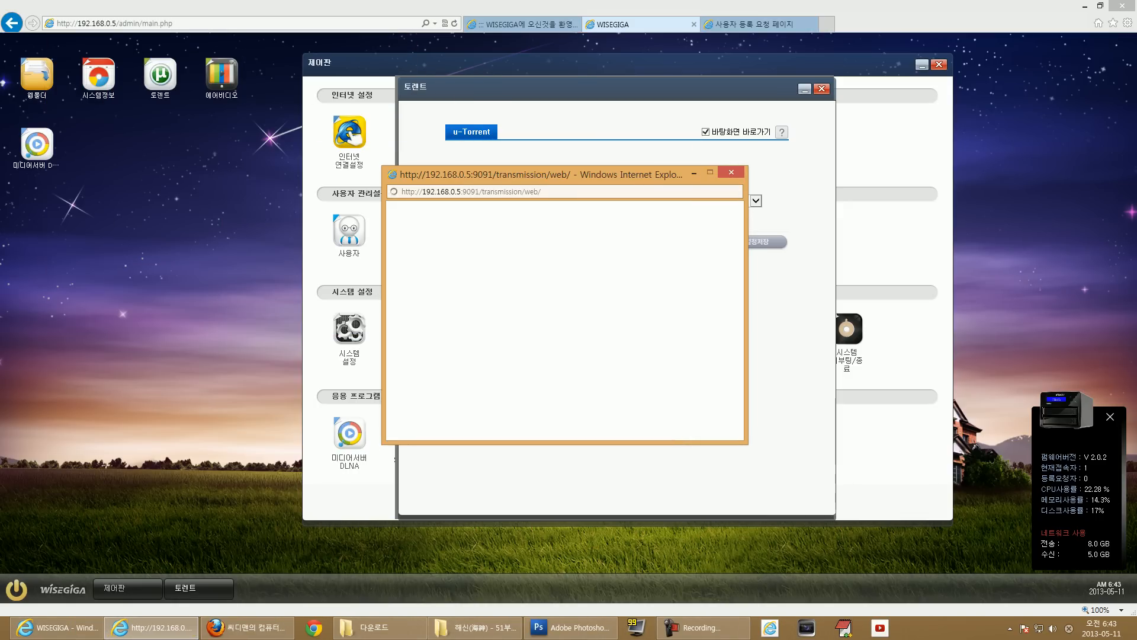
pyautogui.moveTo(565, 174); pyautogui.dragTo(502, 181)
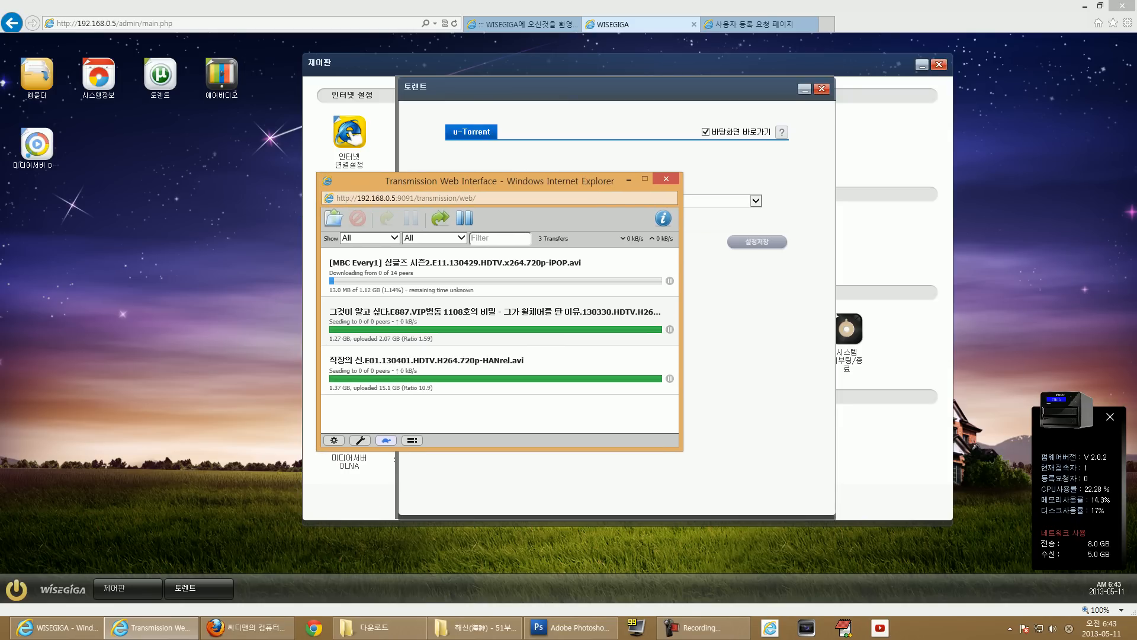
pyautogui.click(500, 272)
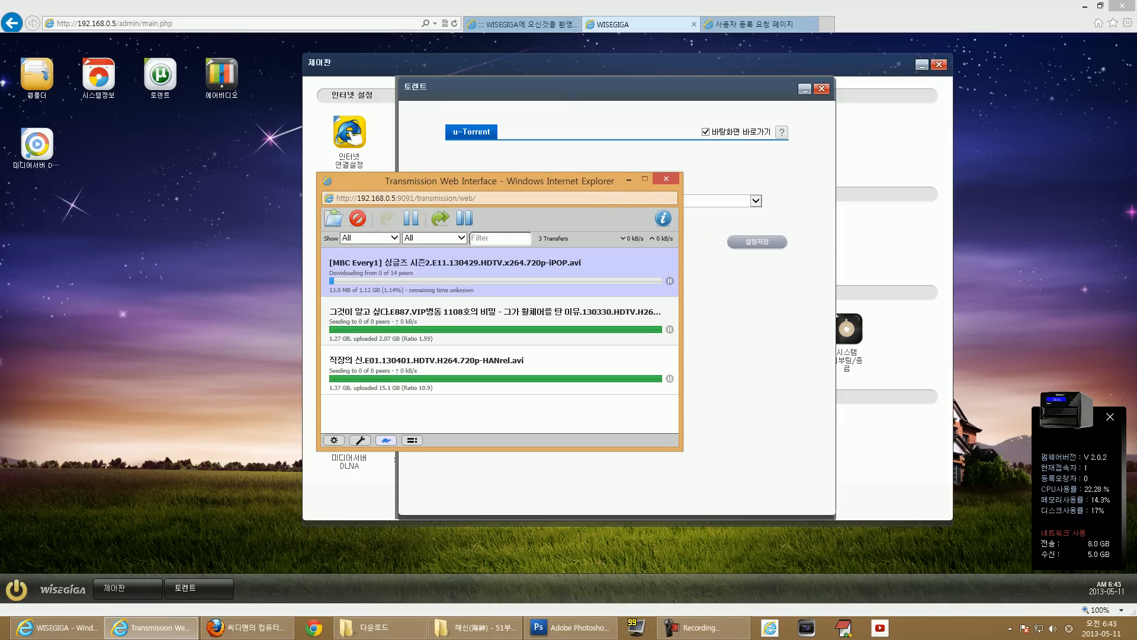
pyautogui.click(499, 321)
pyautogui.click(499, 370)
pyautogui.click(499, 321)
pyautogui.click(500, 370)
pyautogui.click(499, 321)
pyautogui.click(499, 370)
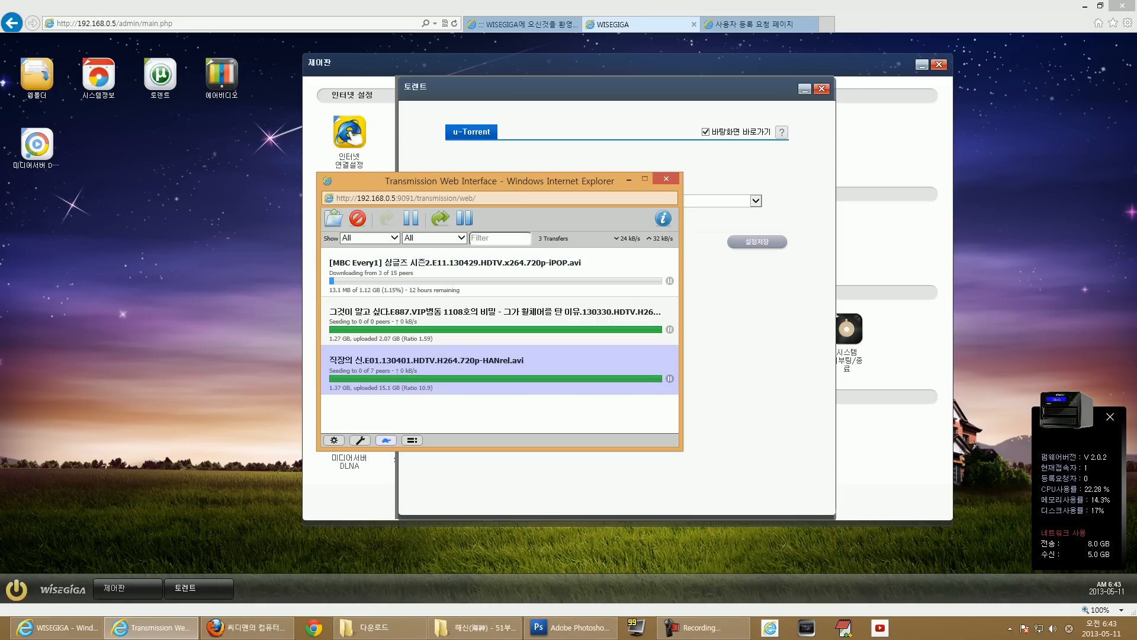
pyautogui.click(333, 218)
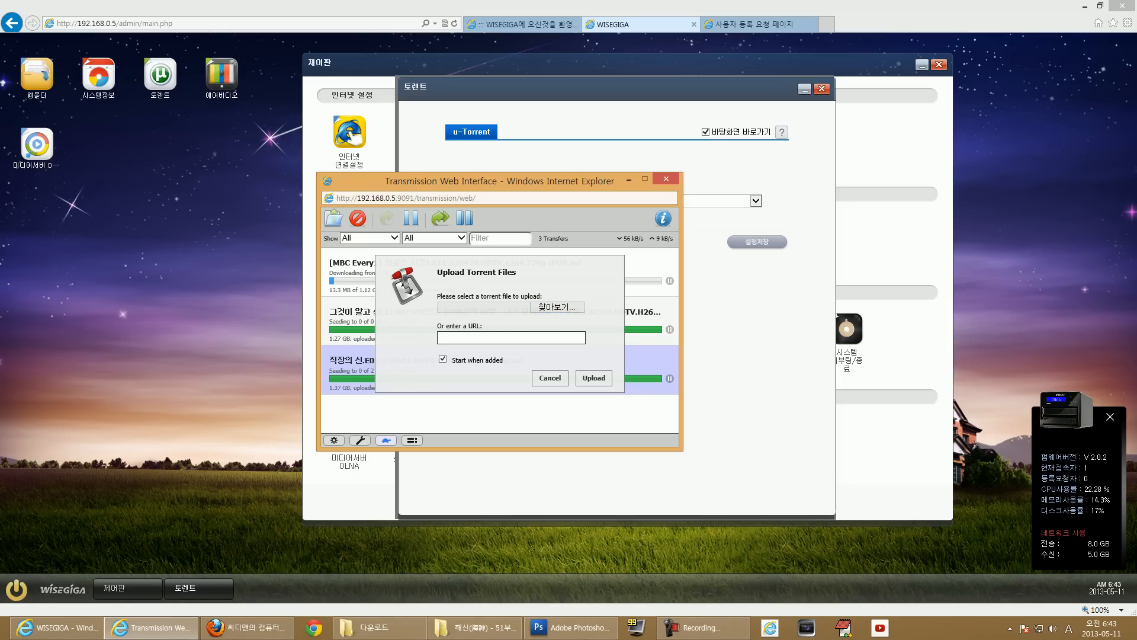
pyautogui.click(550, 378)
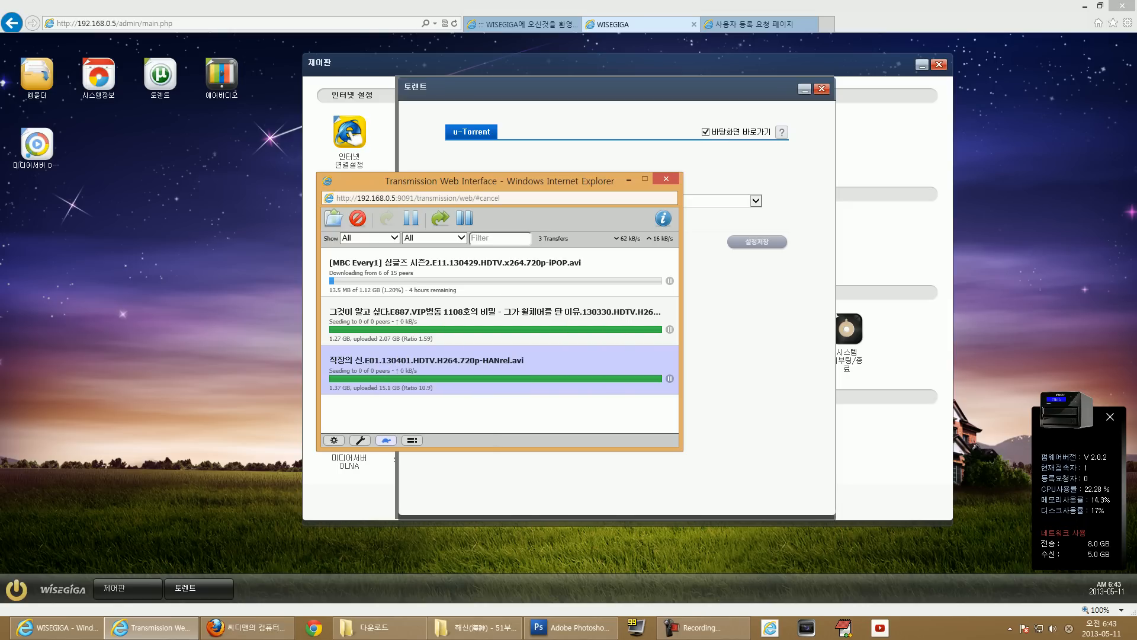
pyautogui.click(334, 440)
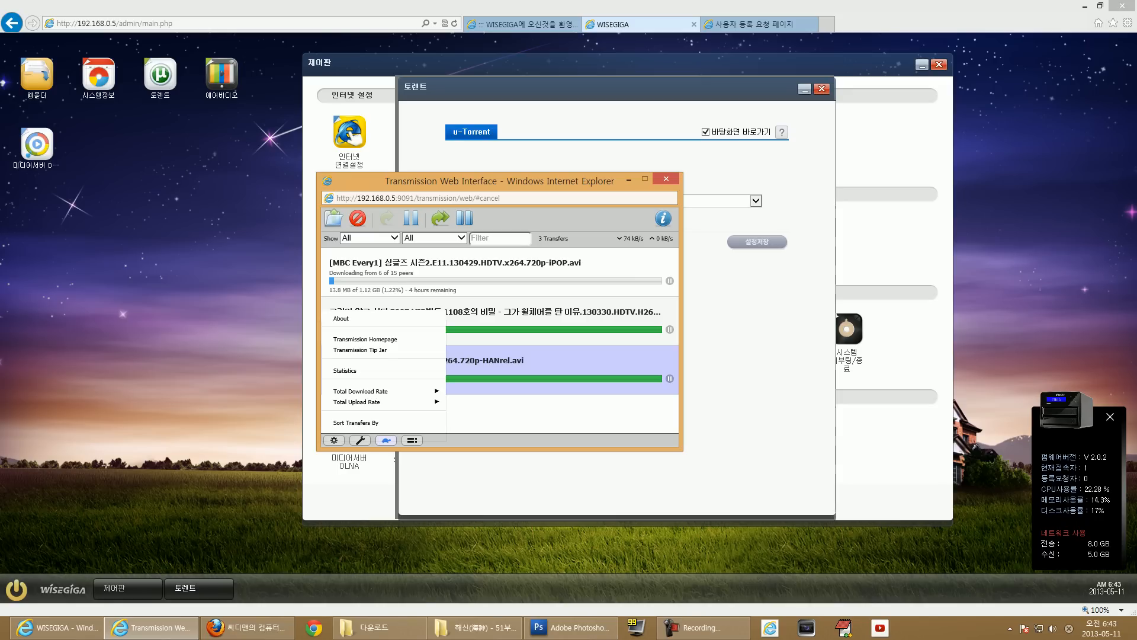
pyautogui.moveTo(361, 392)
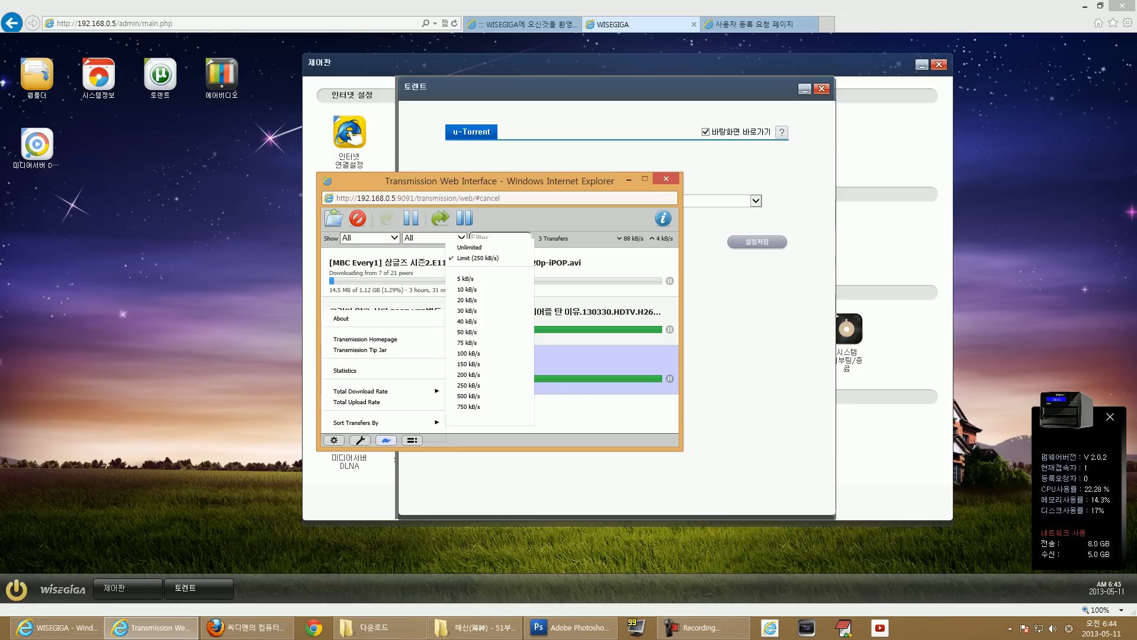
pyautogui.moveTo(500, 181); pyautogui.dragTo(523, 167)
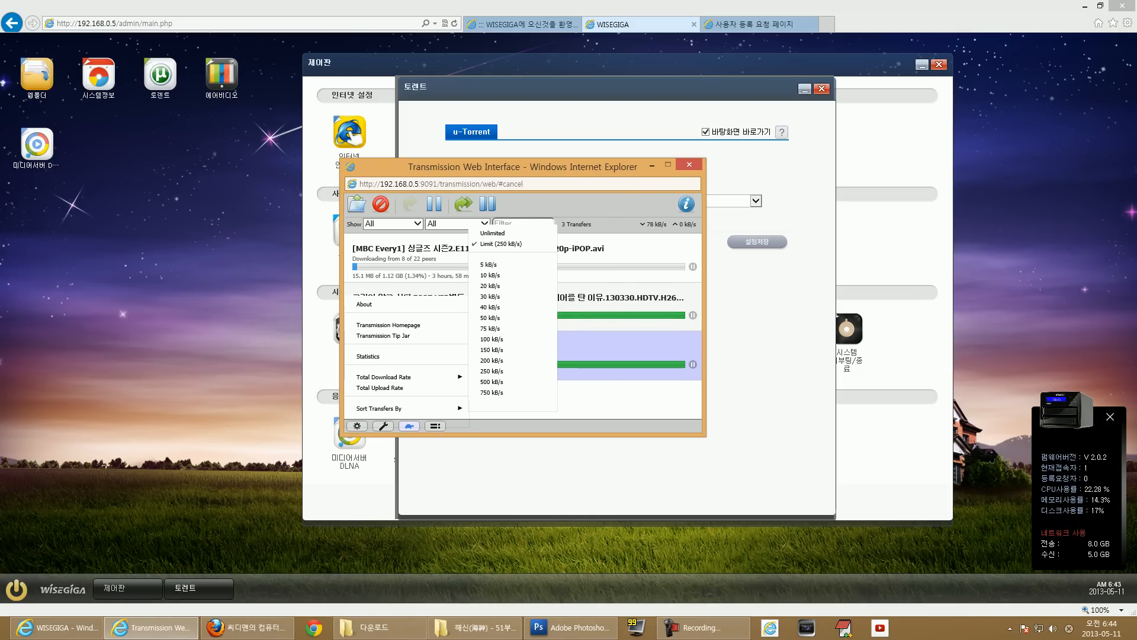
pyautogui.click(616, 400)
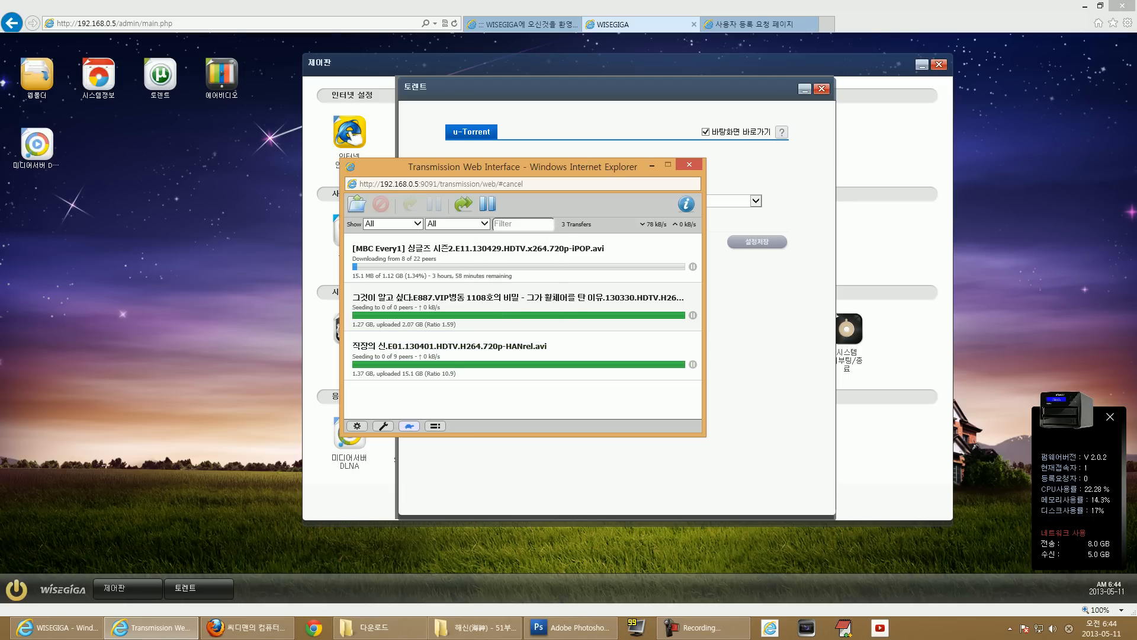
pyautogui.click(522, 261)
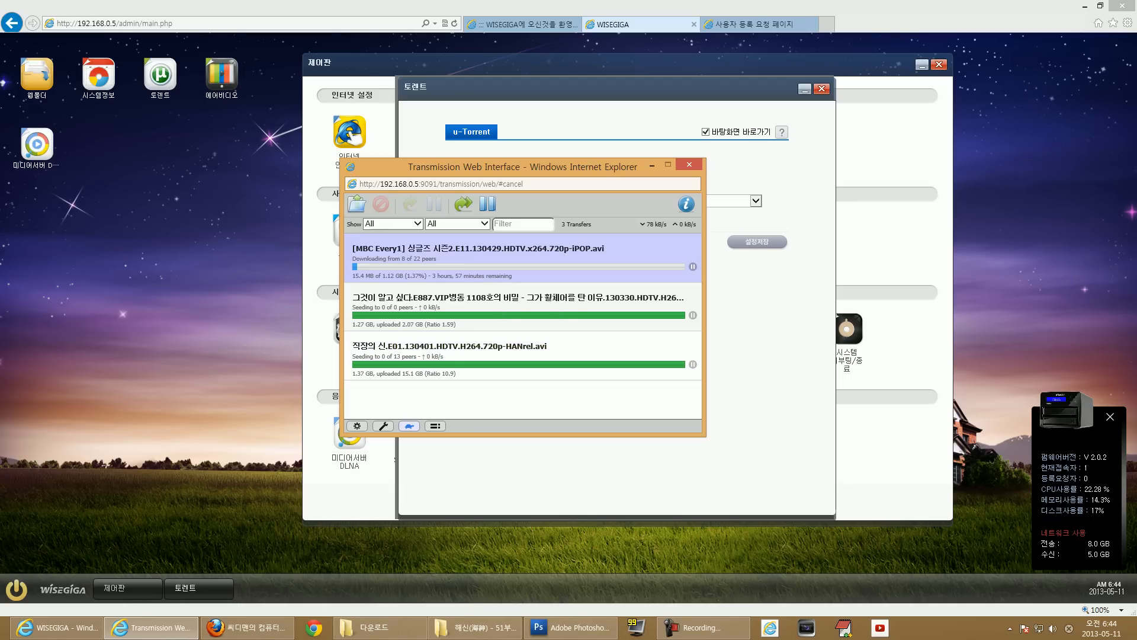
pyautogui.moveTo(533, 167); pyautogui.dragTo(485, 167)
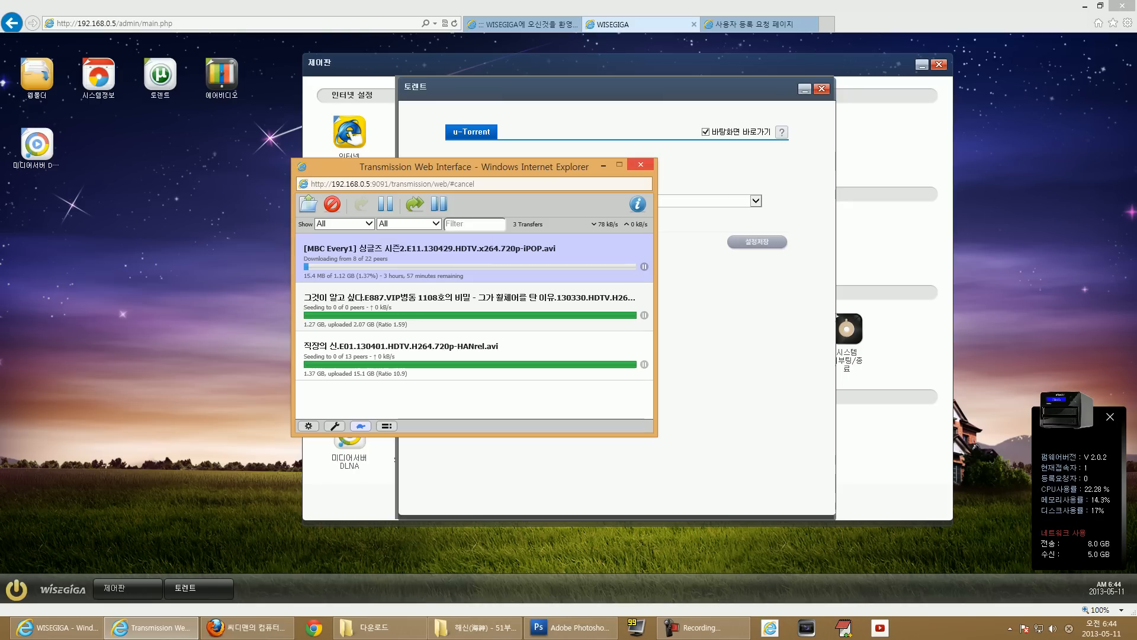
pyautogui.click(640, 164)
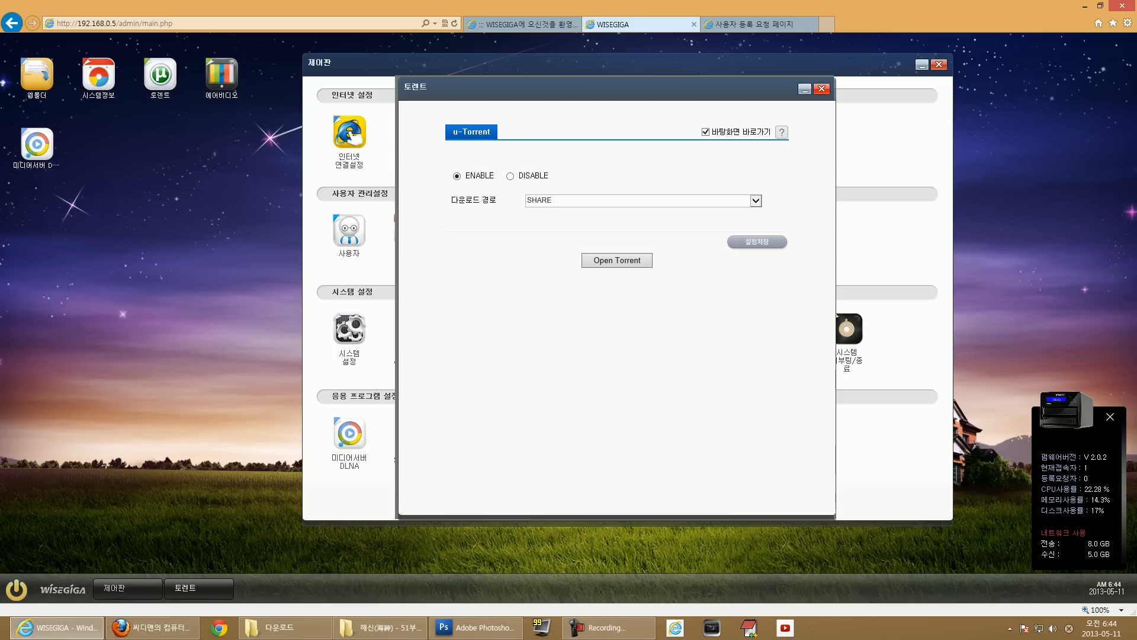
# Close the torrent settings and turn on the NAS mail server in Mail Server settings.
pyautogui.click(821, 89)
pyautogui.click(660, 433)
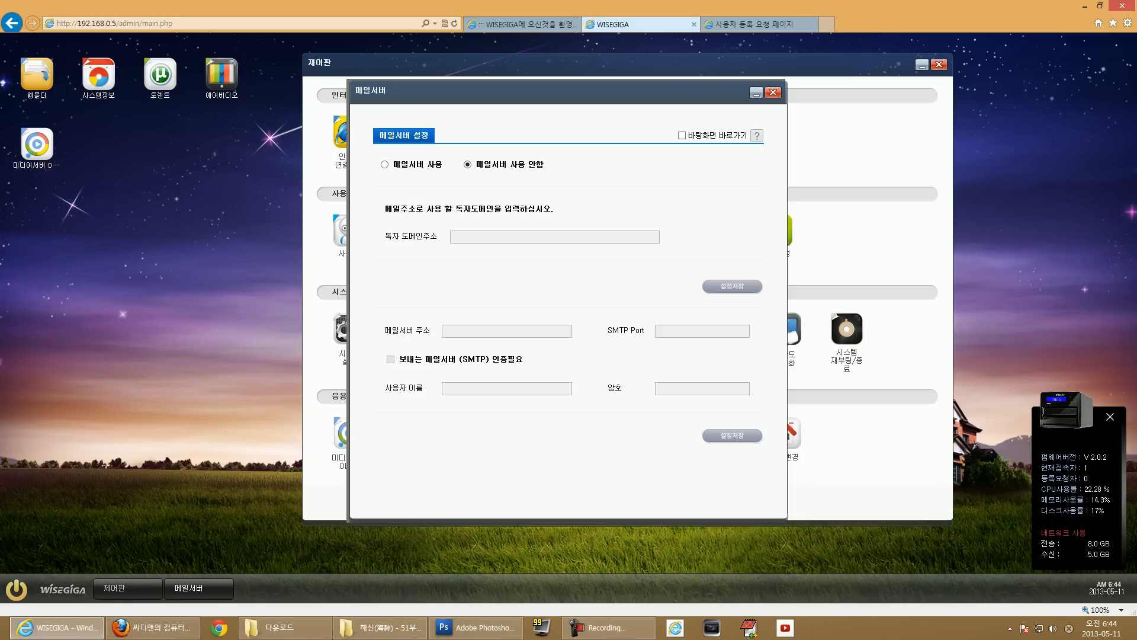
pyautogui.click(384, 165)
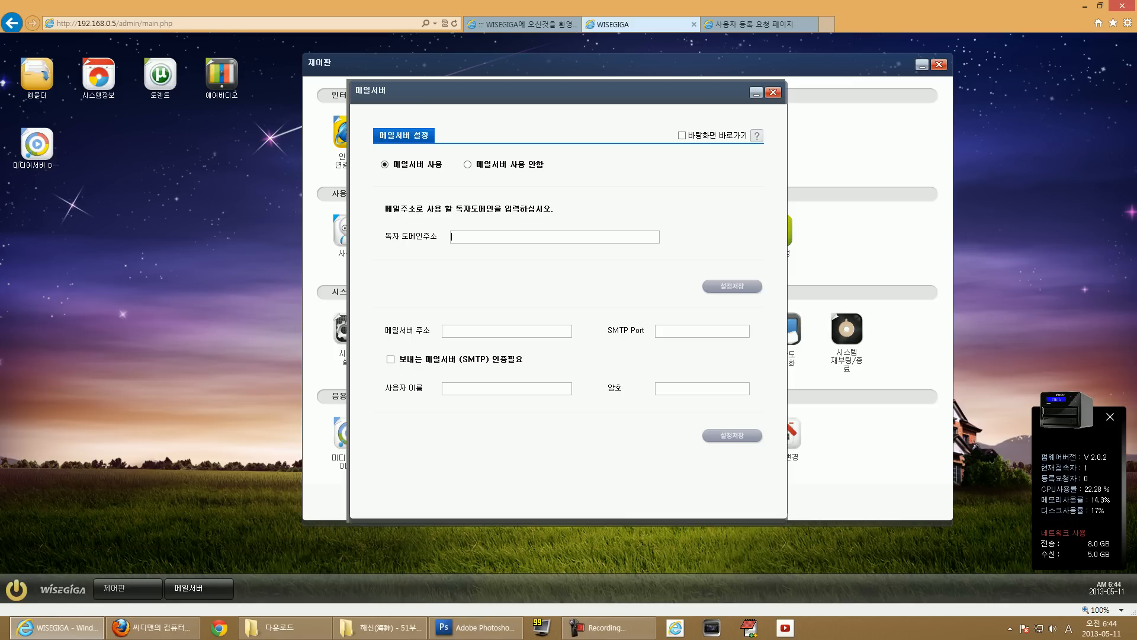
# Switch to the user registration request page tab and select the admin/auto/request.php part of its address.
pyautogui.click(752, 24)
pyautogui.click(332, 23)
pyautogui.click(169, 24)
pyautogui.moveTo(198, 24); pyautogui.dragTo(119, 23)
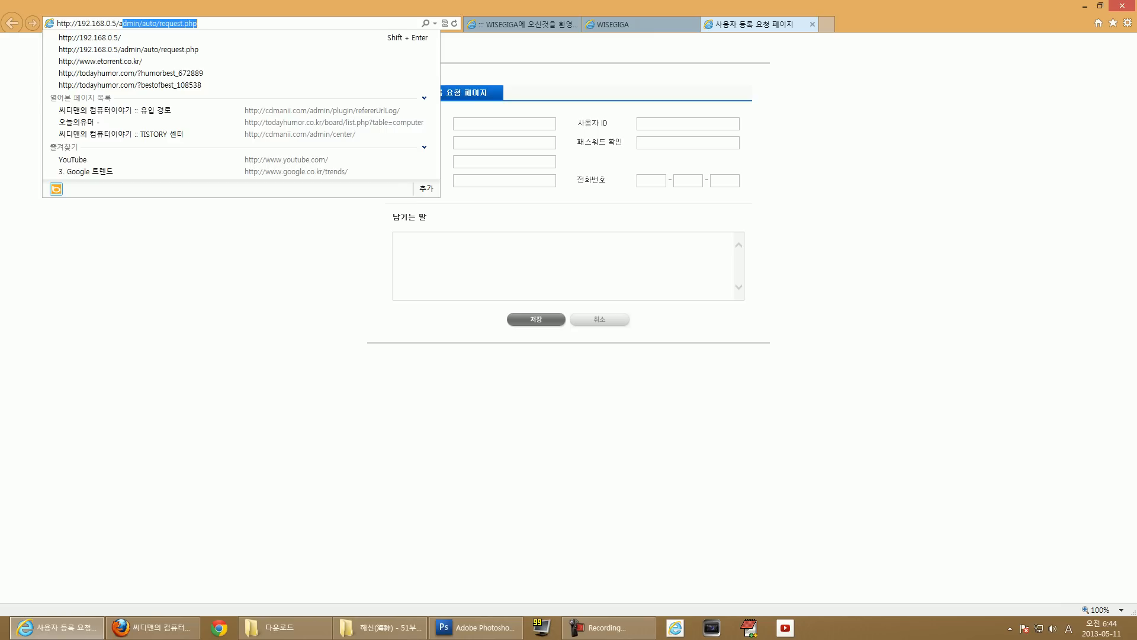
# Replace the address path with 'wisemail' to load the webmail login, then return to the WISEGIGA tab.
pyautogui.press('BackSpace')
pyautogui.write('wisema')
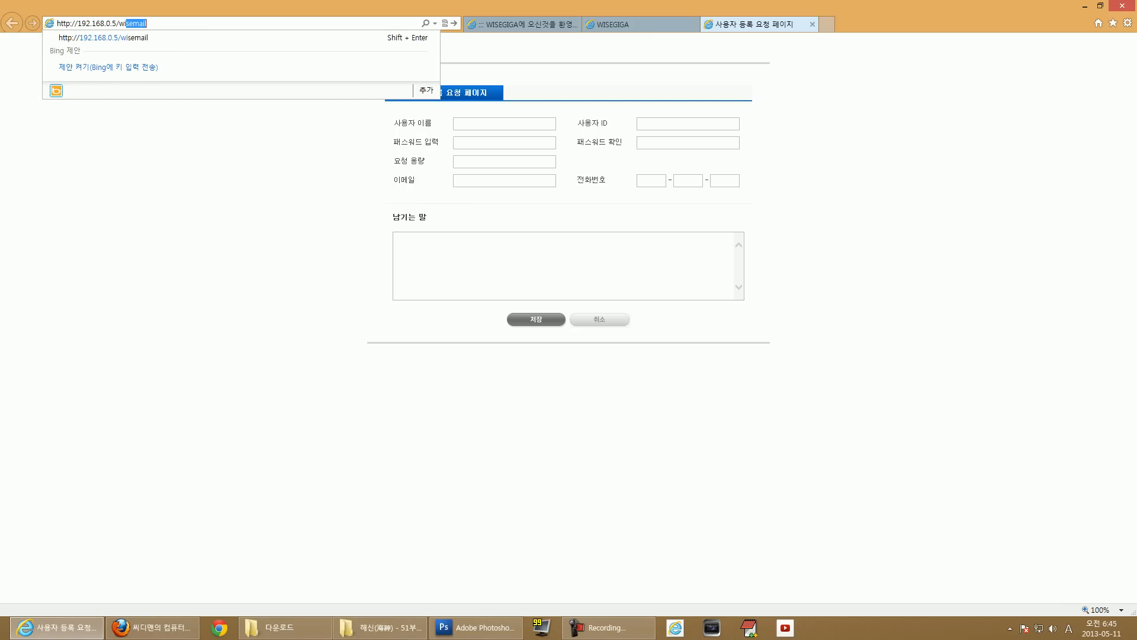
pyautogui.write('il')
pyautogui.press('Return')
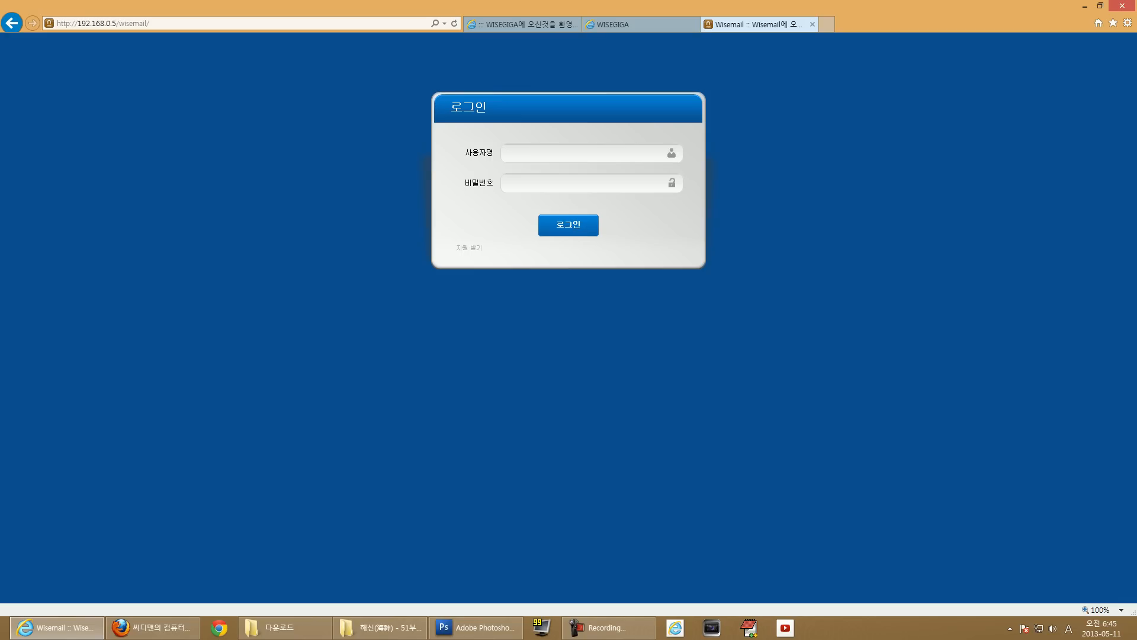
pyautogui.click(613, 25)
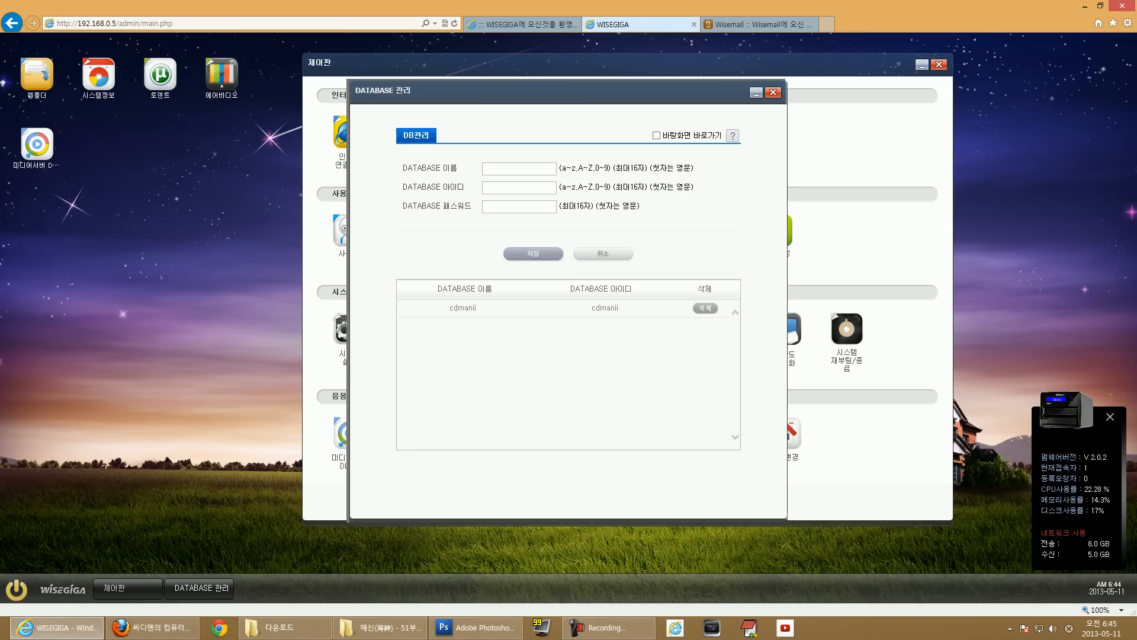
# Enter 'dman' as the database name, then close the DATABASE 관리 window.
pyautogui.write('dman')
pyautogui.doubleClick(495, 168)
pyautogui.click(604, 253)
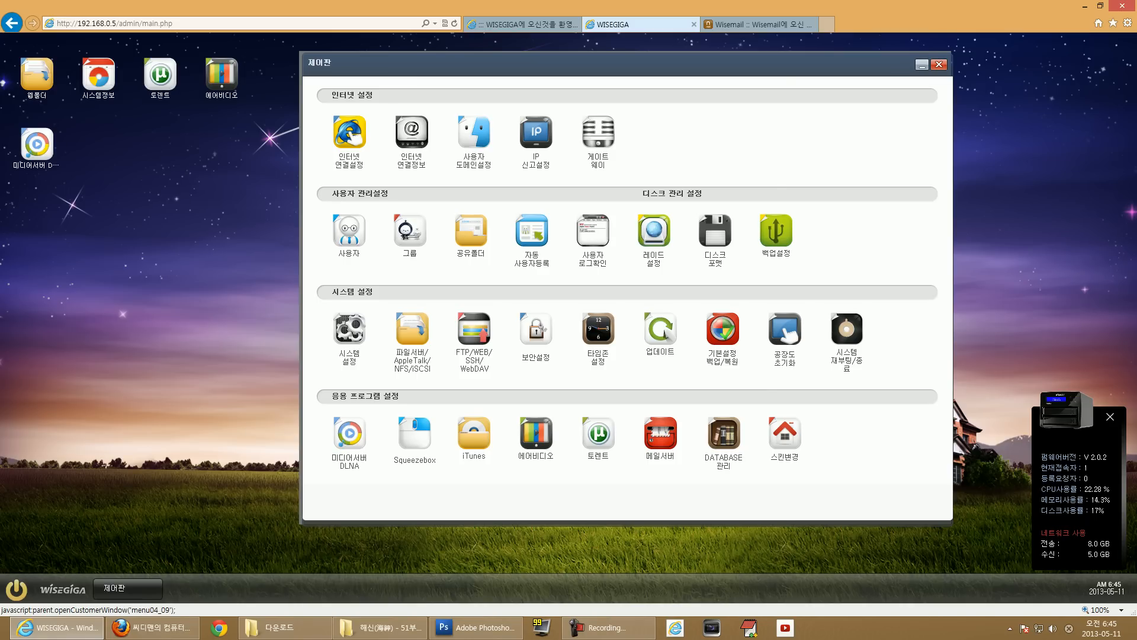
# Open the 스킨변경 skin settings and highlight the 2020*1200 wallpaper size text.
pyautogui.click(785, 432)
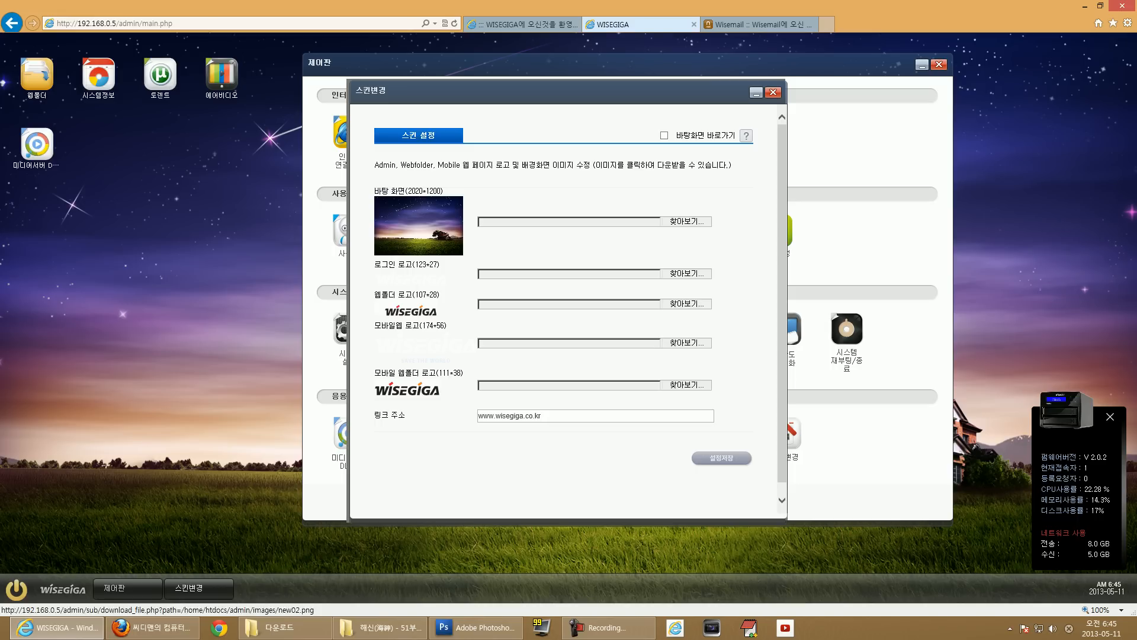
pyautogui.moveTo(407, 191); pyautogui.dragTo(440, 191)
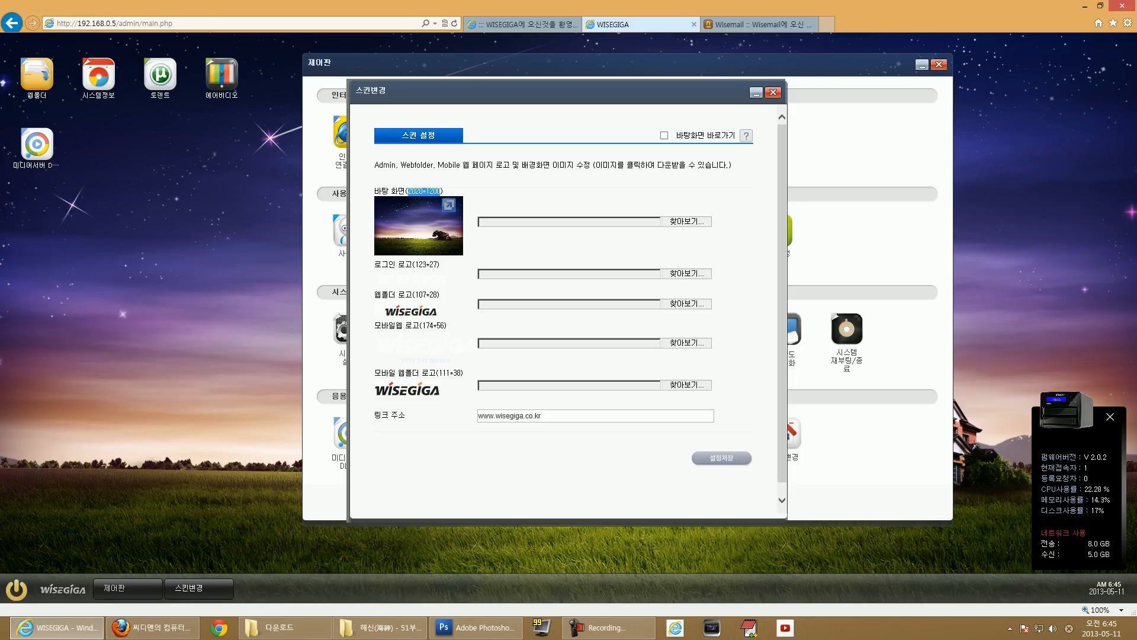